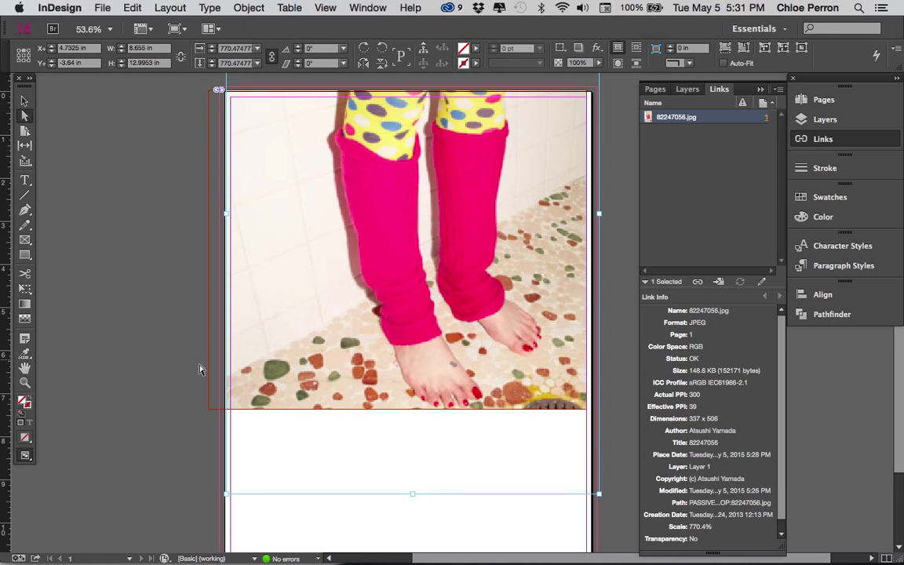
{"action": "left_click", "coordinate": [315, 529]}
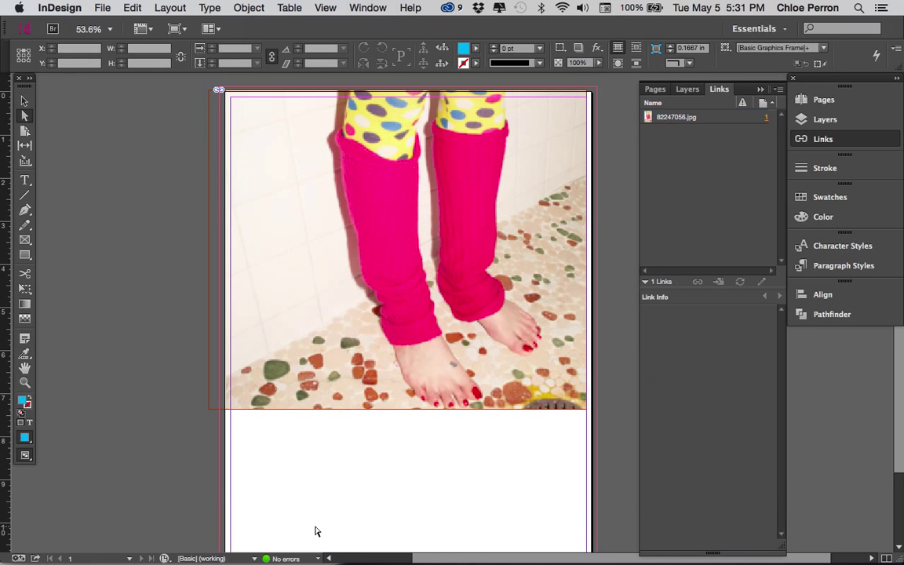
{"action": "key", "text": "p"}
{"action": "key", "text": "w"}
{"action": "key", "text": "w"}
{"action": "key", "text": "k"}
{"action": "key", "text": "e"}
{"action": "key", "text": "j"}
{"action": "key", "text": "f"}
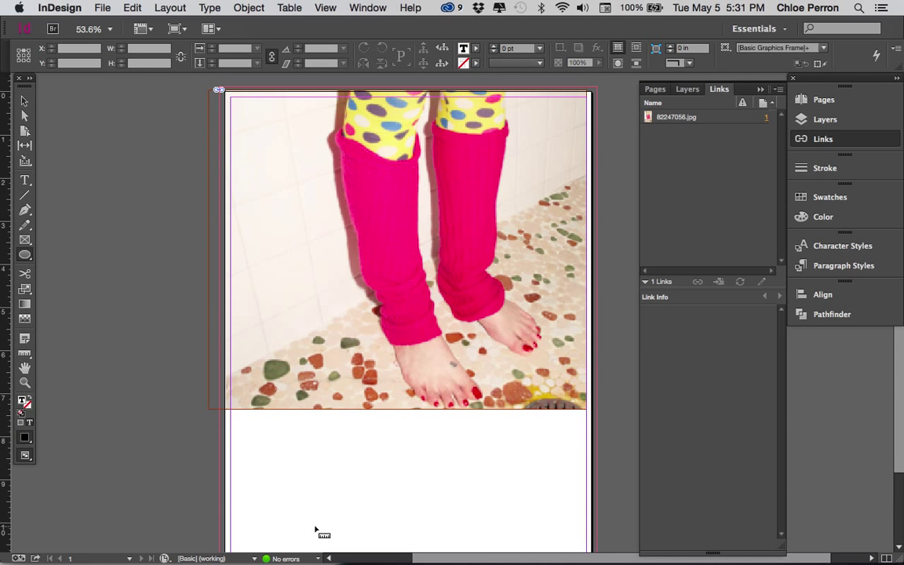
{"action": "key", "text": "j"}
{"action": "key", "text": "e"}
{"action": "key", "text": "w"}
{"action": "key", "text": "k"}
{"action": "key", "text": "j"}
{"action": "key", "text": "l"}
{"action": "key", "text": "f"}
{"action": "key", "text": "j"}
{"action": "key", "text": "k"}
{"action": "key", "text": "j"}
{"action": "key", "text": "j"}
{"action": "key", "text": "f"}
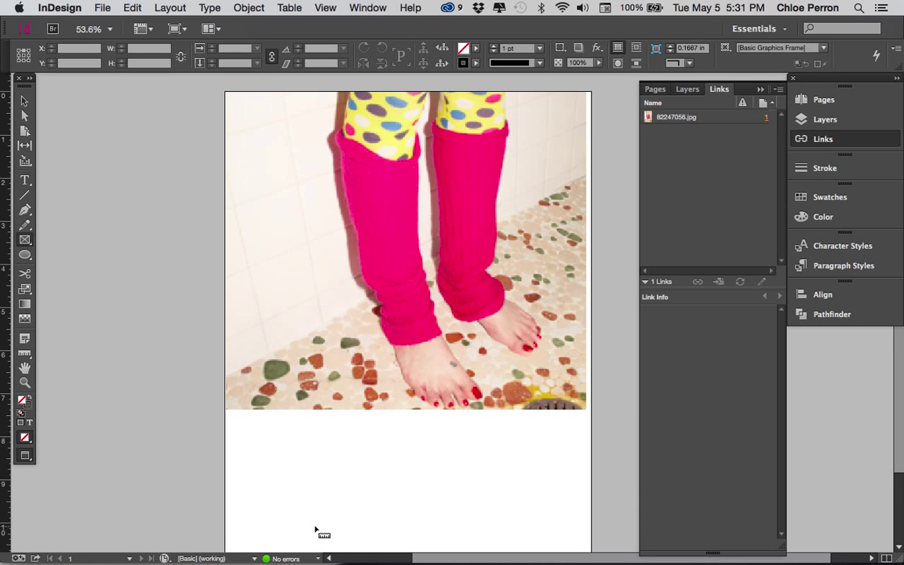
{"action": "key", "text": "s"}
{"action": "key", "text": "j"}
{"action": "key", "text": "f"}
{"action": "key", "text": "w"}
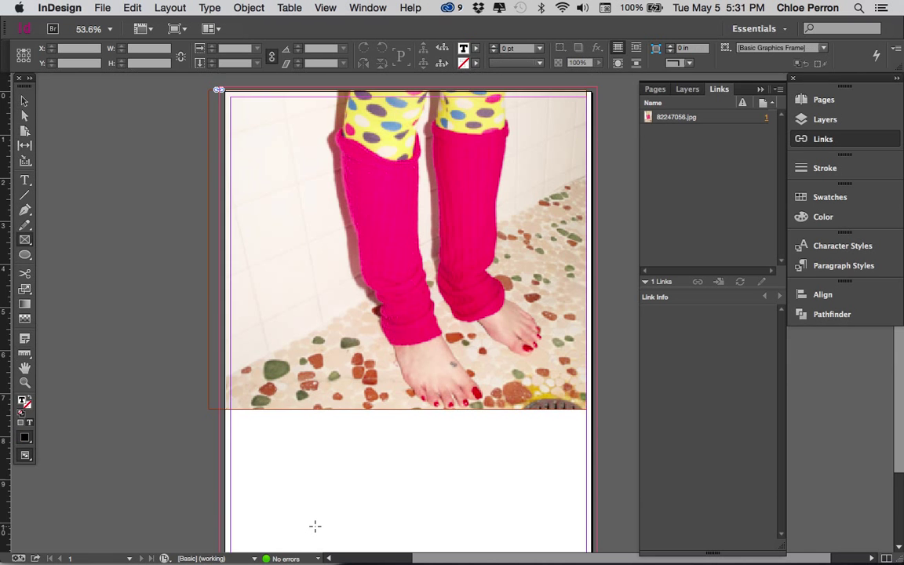
Create a text frame between the page margins below the photo, enter KJFKDFJKLDSJFKDSJFKLDS, and replace it with "Polka Perfume by Chanel".
{"action": "left_click", "coordinate": [24, 182]}
{"action": "scroll", "coordinate": [259, 405], "scroll_direction": "down", "scroll_amount": 2}
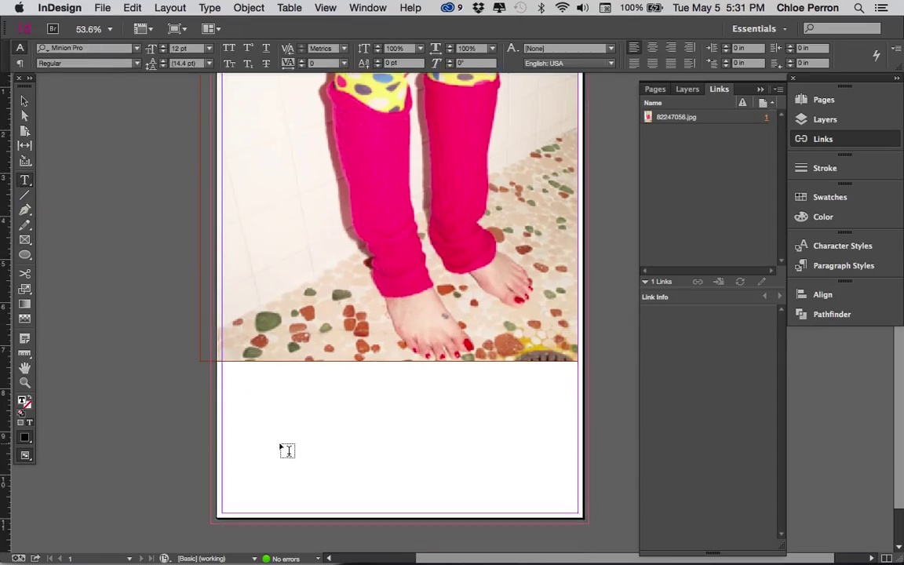
{"action": "left_click_drag", "start_coordinate": [222, 386], "coordinate": [575, 463]}
{"action": "type", "text": "KJFKDFJKLDSJFKDSJFKLDS"}
{"action": "key", "text": "super+a"}
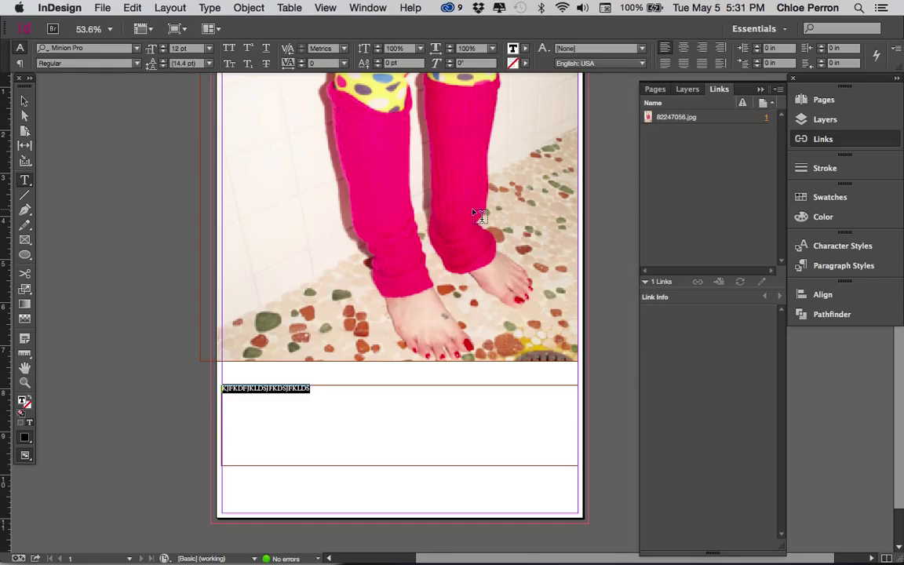
{"action": "key", "text": "BackSpace"}
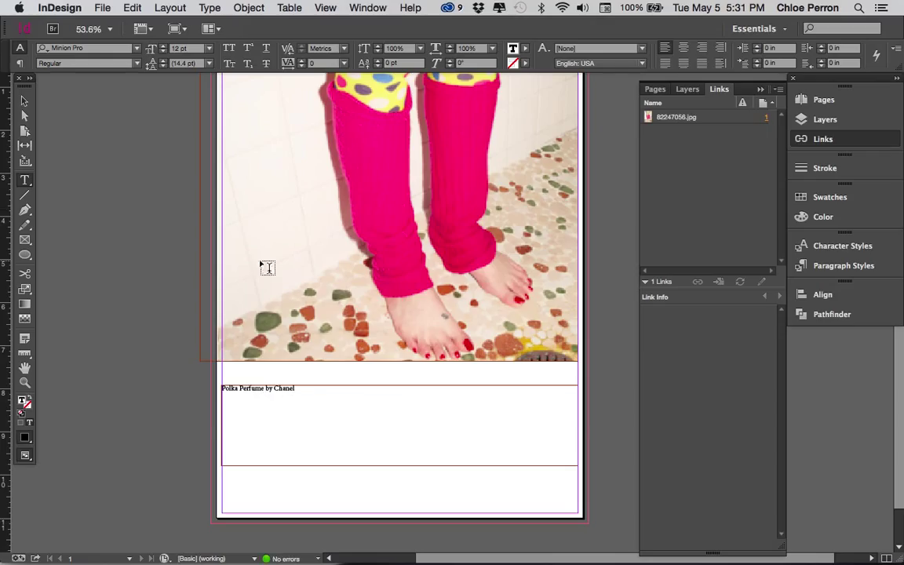
Change the font of the whole "Polka Perfume by Chanel" line to ClanNarrow-News.
{"action": "left_click", "coordinate": [25, 383]}
{"action": "left_click_drag", "start_coordinate": [192, 374], "coordinate": [369, 465]}
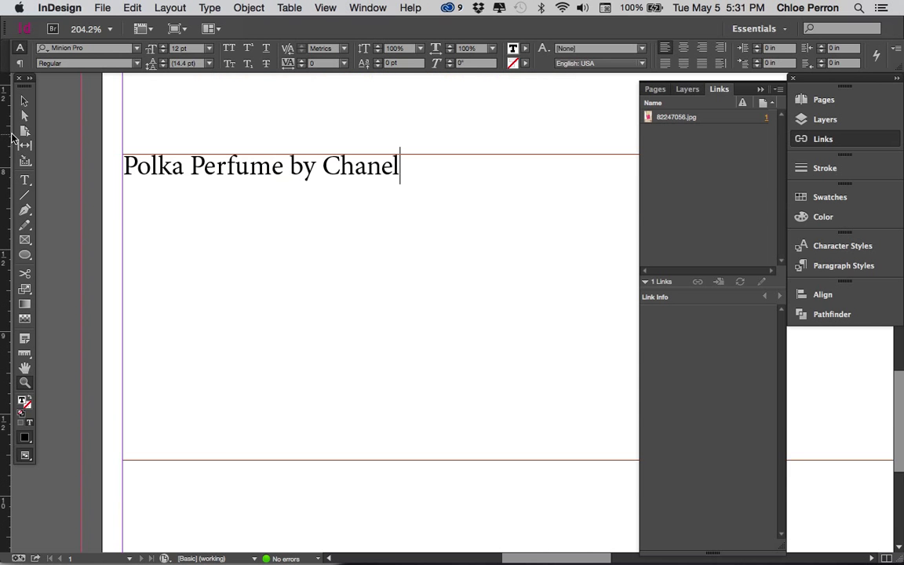
{"action": "left_click", "coordinate": [24, 180]}
{"action": "left_click_drag", "start_coordinate": [404, 169], "coordinate": [124, 161]}
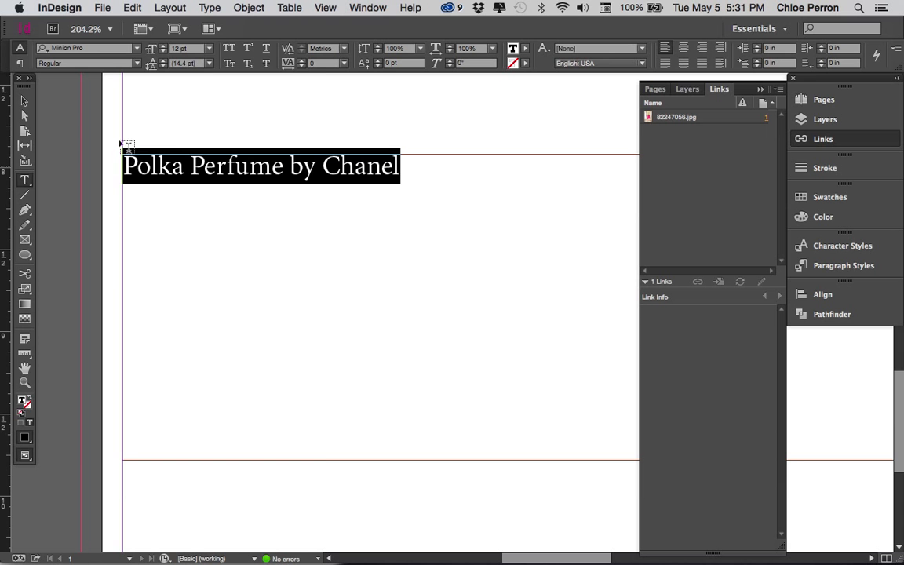
{"action": "left_click", "coordinate": [137, 48]}
{"action": "scroll", "coordinate": [176, 257], "scroll_direction": "up", "scroll_amount": 20}
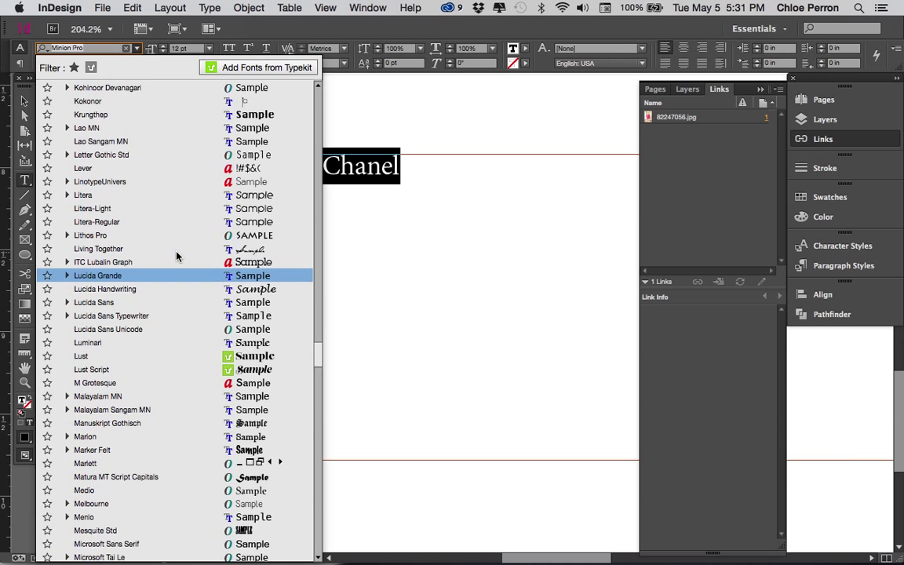
{"action": "scroll", "coordinate": [176, 257], "scroll_direction": "up", "scroll_amount": 20}
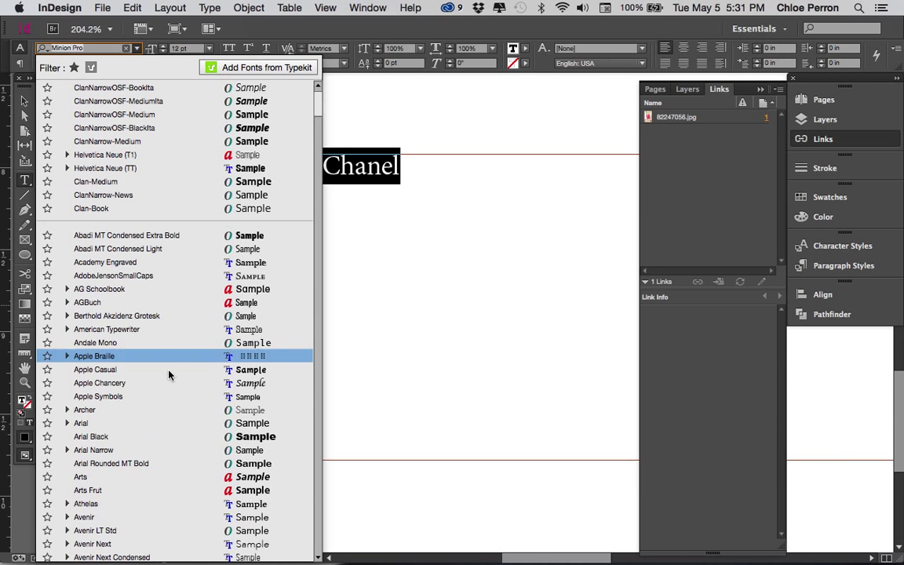
{"action": "scroll", "coordinate": [147, 242], "scroll_direction": "up", "scroll_amount": 3}
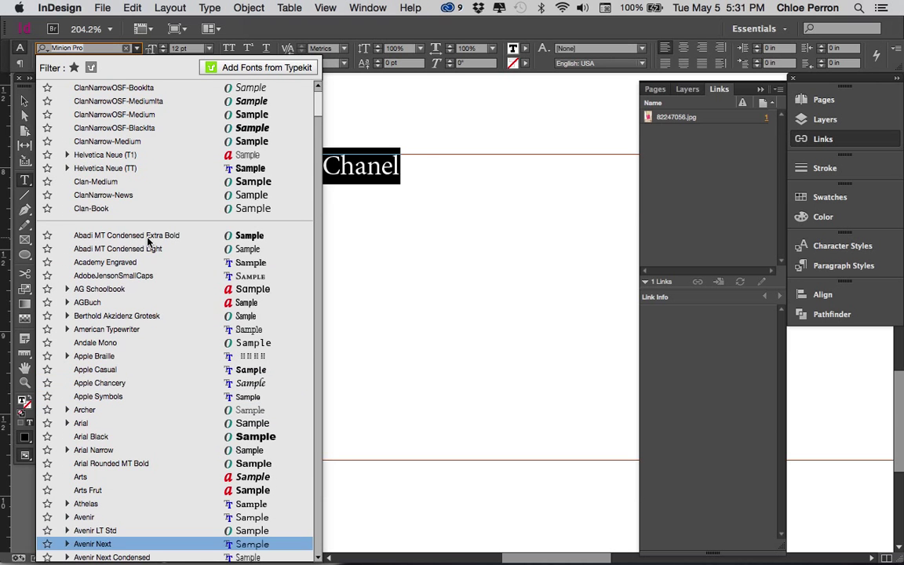
{"action": "left_click", "coordinate": [132, 194]}
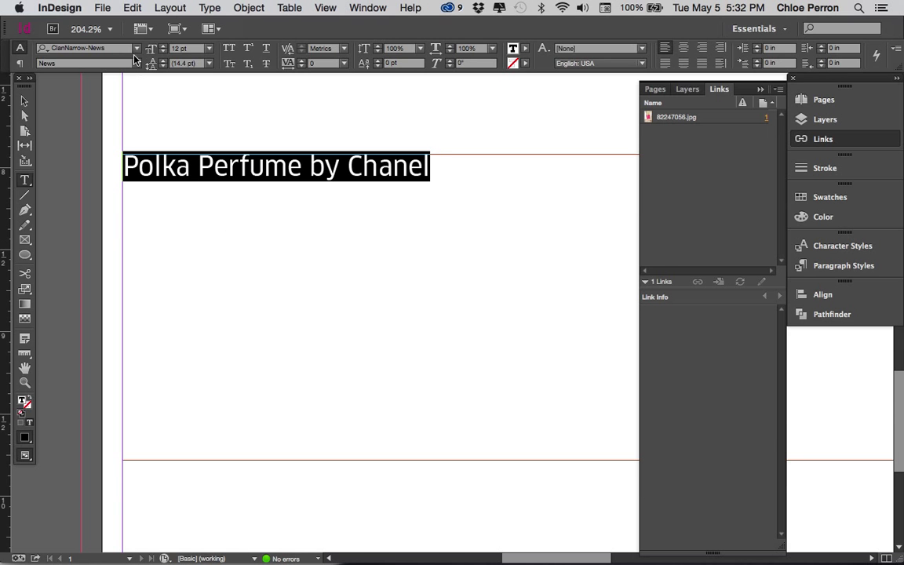
Enlarge the selected headline to 22 pt and collapse the Links panel so the text is not covered.
{"action": "left_click", "coordinate": [163, 51]}
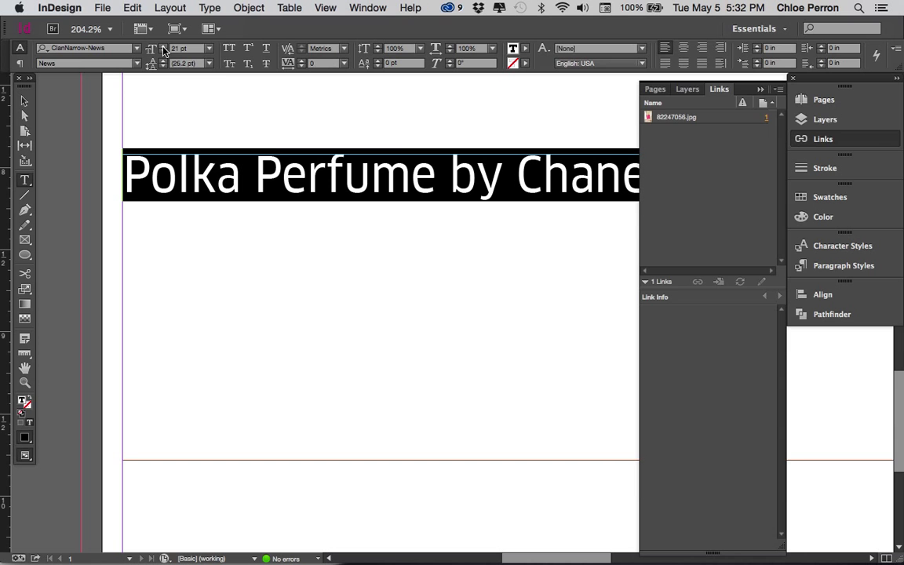
{"action": "left_click", "coordinate": [863, 139]}
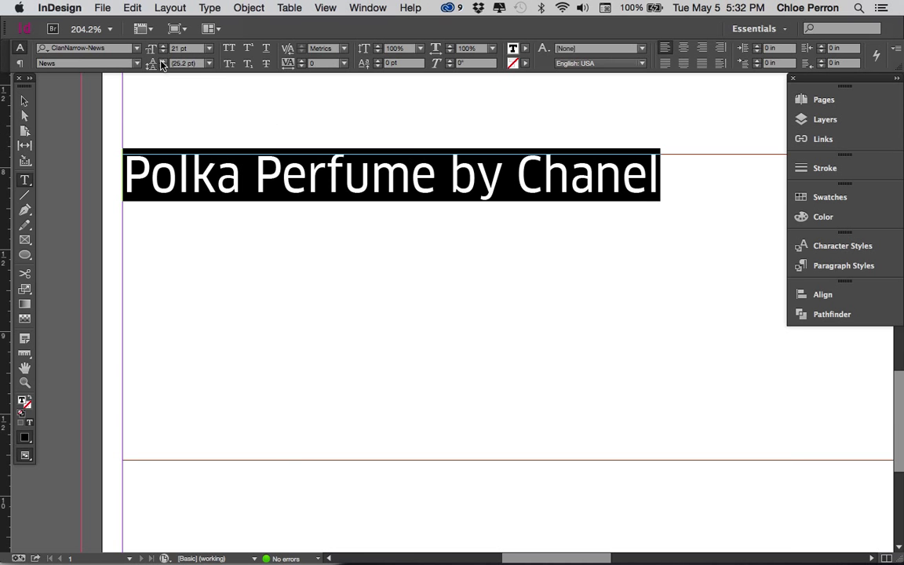
{"action": "left_click", "coordinate": [164, 48]}
{"action": "left_click", "coordinate": [164, 48]}
{"action": "left_click", "coordinate": [164, 48]}
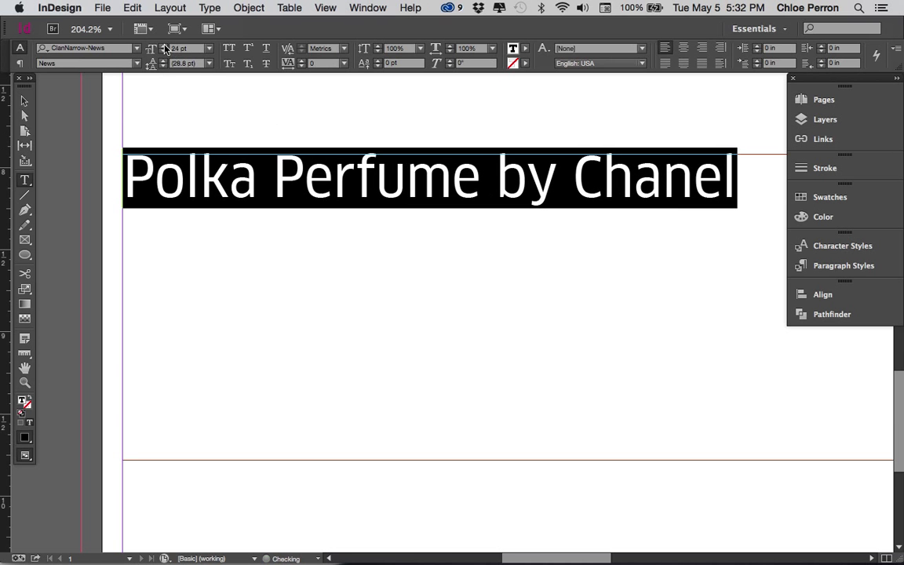
{"action": "left_click", "coordinate": [164, 48]}
{"action": "left_click", "coordinate": [164, 52]}
{"action": "left_click", "coordinate": [164, 52]}
{"action": "left_click", "coordinate": [164, 52]}
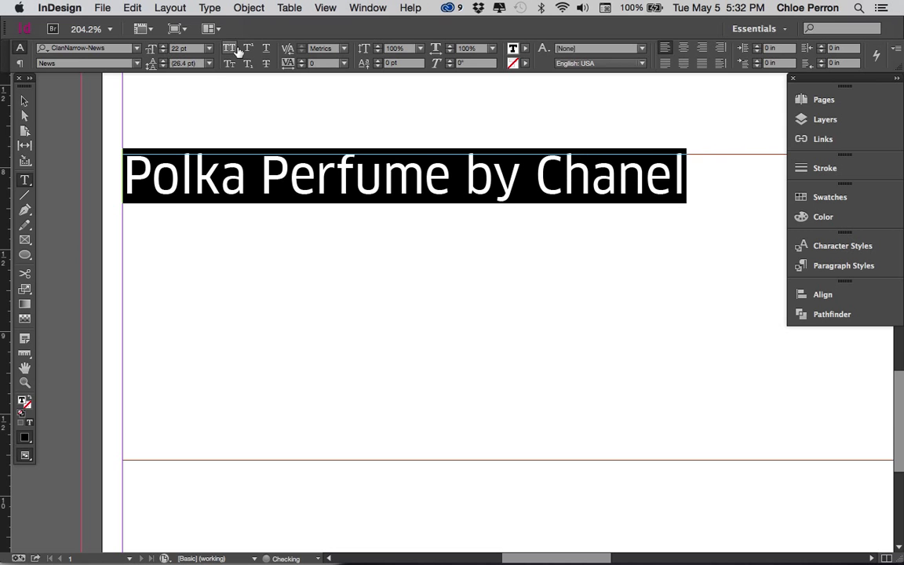
Set the headline's font size to 25 pt and apply All Caps to it.
{"action": "left_click", "coordinate": [228, 49]}
{"action": "left_click", "coordinate": [228, 48]}
{"action": "left_click", "coordinate": [162, 48]}
{"action": "left_click", "coordinate": [160, 49]}
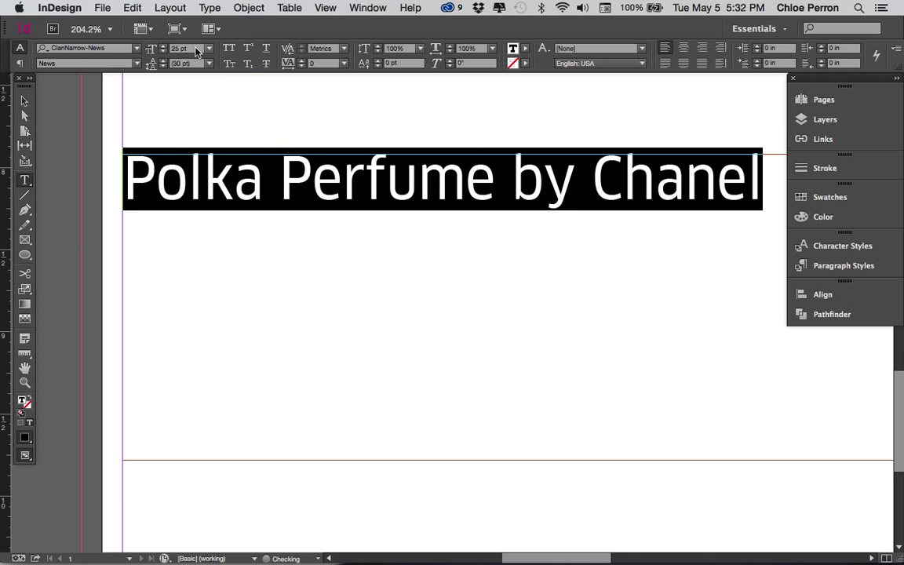
{"action": "left_click", "coordinate": [229, 48]}
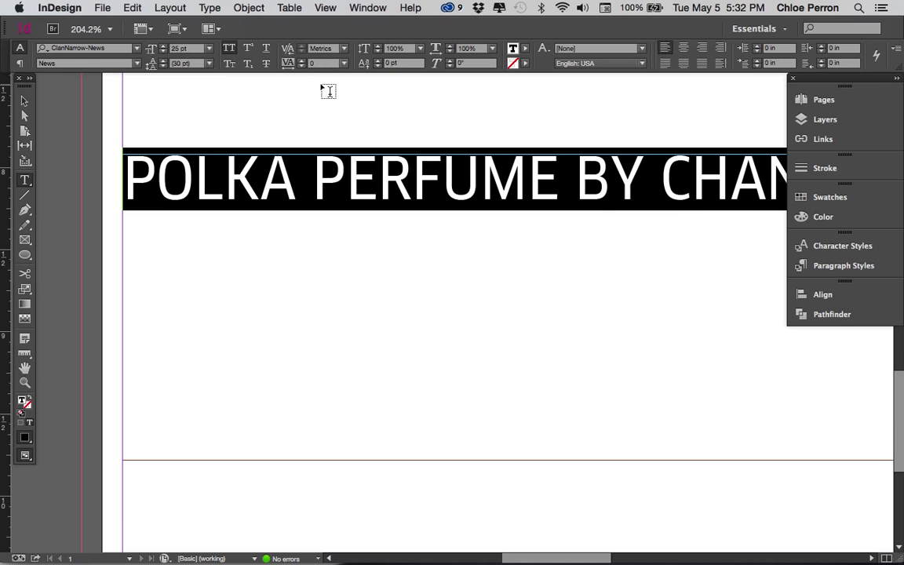
Try widening the headline's tracking to 190, and reset the tracking to 0.
{"action": "scroll", "coordinate": [323, 88], "scroll_direction": "right", "scroll_amount": 5}
{"action": "left_click", "coordinate": [302, 61]}
{"action": "left_click", "coordinate": [302, 61]}
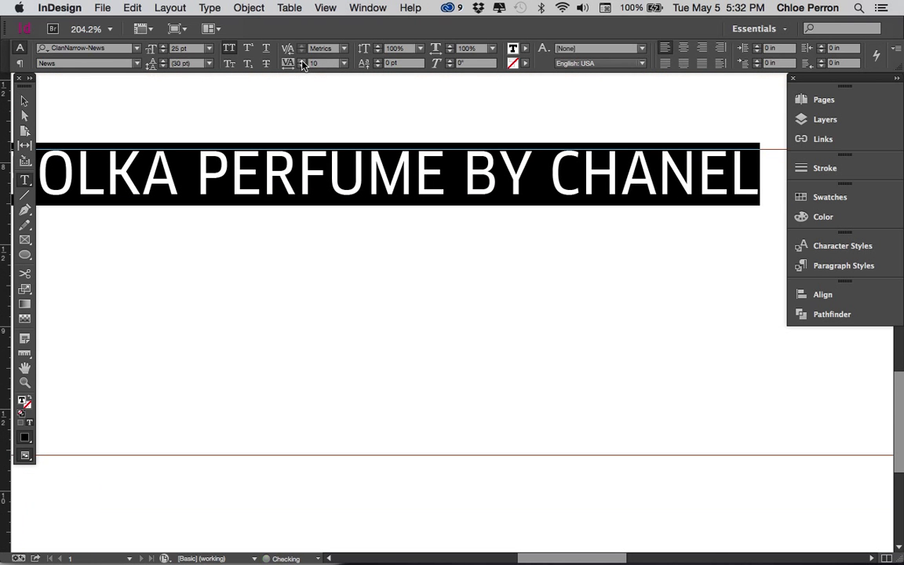
{"action": "left_click", "coordinate": [302, 62]}
{"action": "left_click", "coordinate": [302, 61]}
{"action": "left_click", "coordinate": [302, 61]}
{"action": "left_click", "coordinate": [302, 61]}
{"action": "left_click", "coordinate": [302, 61]}
{"action": "left_click", "coordinate": [302, 62]}
{"action": "left_click", "coordinate": [302, 61]}
{"action": "left_click", "coordinate": [302, 61]}
{"action": "left_click", "coordinate": [302, 61]}
{"action": "left_click", "coordinate": [302, 61]}
{"action": "left_click", "coordinate": [302, 61]}
{"action": "left_click", "coordinate": [302, 61]}
{"action": "left_click", "coordinate": [303, 62]}
{"action": "left_click", "coordinate": [302, 62]}
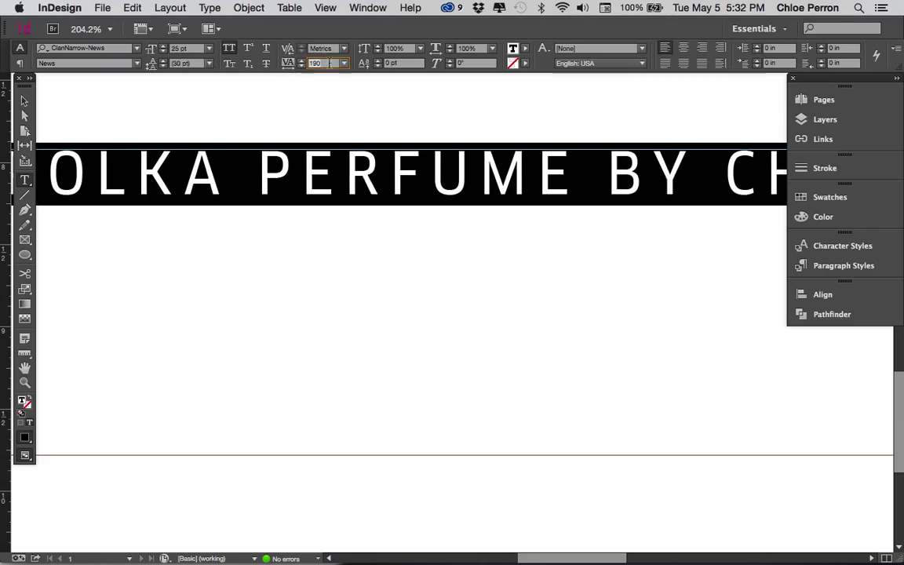
{"action": "left_click", "coordinate": [343, 63]}
{"action": "left_click", "coordinate": [334, 173]}
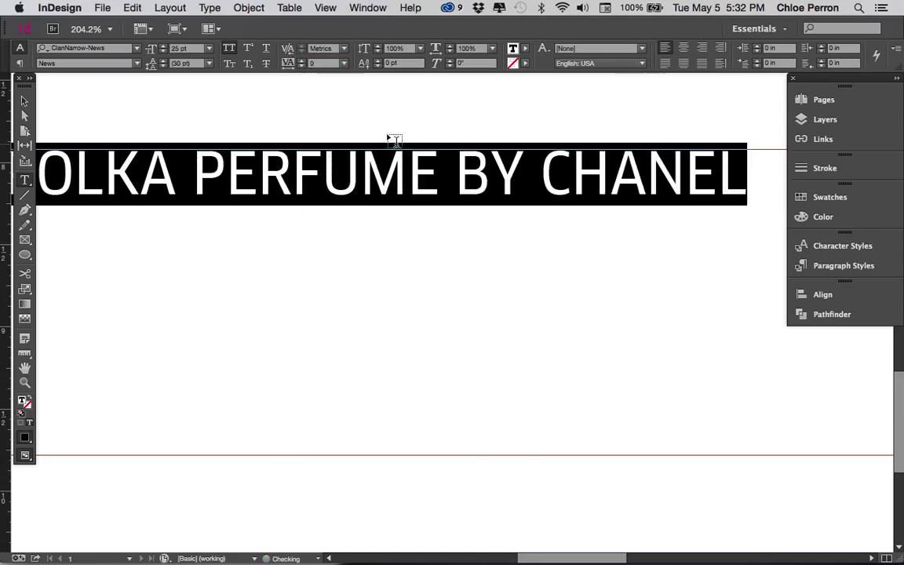
Try Superscript on the entire headline and undo it.
{"action": "scroll", "coordinate": [418, 135], "scroll_direction": "left", "scroll_amount": 3}
{"action": "scroll", "coordinate": [417, 135], "scroll_direction": "up", "scroll_amount": 3}
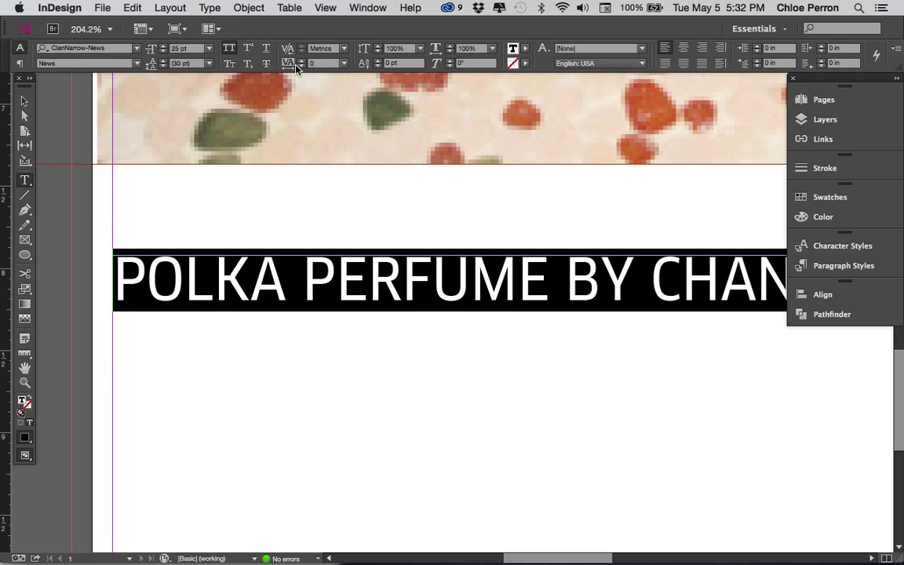
{"action": "left_click", "coordinate": [248, 49]}
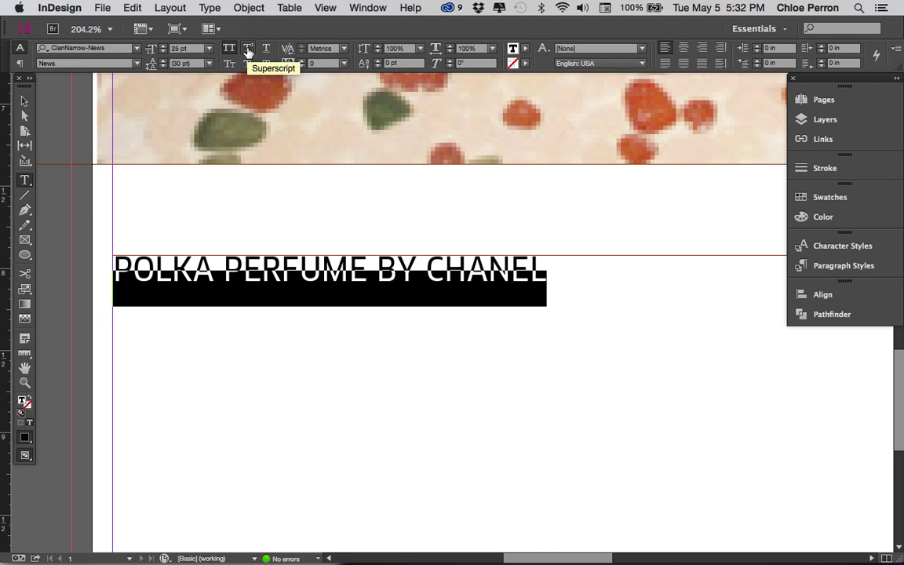
{"action": "left_click", "coordinate": [213, 267]}
{"action": "key", "text": "super+z"}
Insert a 2 directly after the word POLKA in the headline.
{"action": "left_click", "coordinate": [284, 268]}
{"action": "type", "text": "1"}
{"action": "key", "text": "BackSpace"}
{"action": "type", "text": "2"}
Try Superscript, Subscript, Underline and Strikethrough on the 2 after POLKA.
{"action": "left_click_drag", "start_coordinate": [291, 271], "coordinate": [310, 271]}
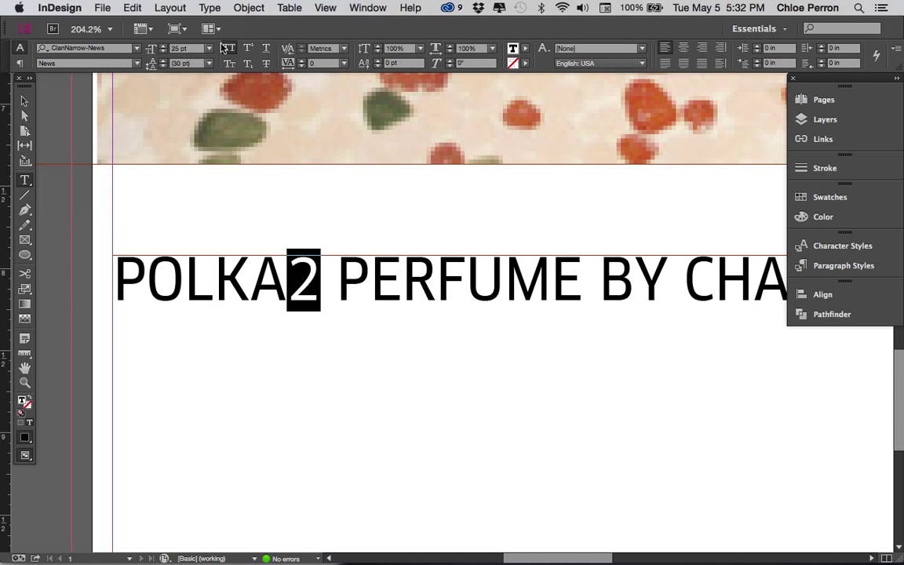
{"action": "left_click", "coordinate": [246, 49]}
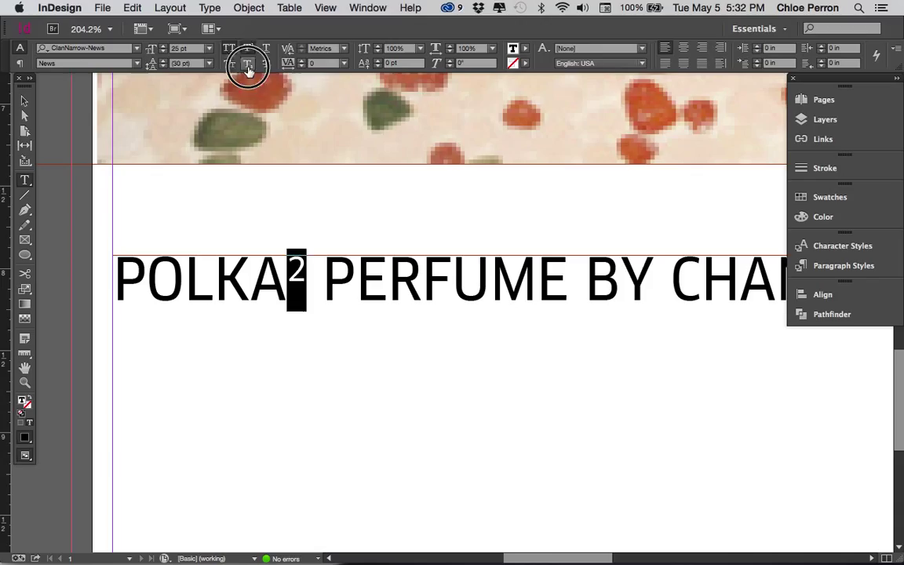
{"action": "left_click", "coordinate": [248, 64]}
{"action": "left_click", "coordinate": [267, 49]}
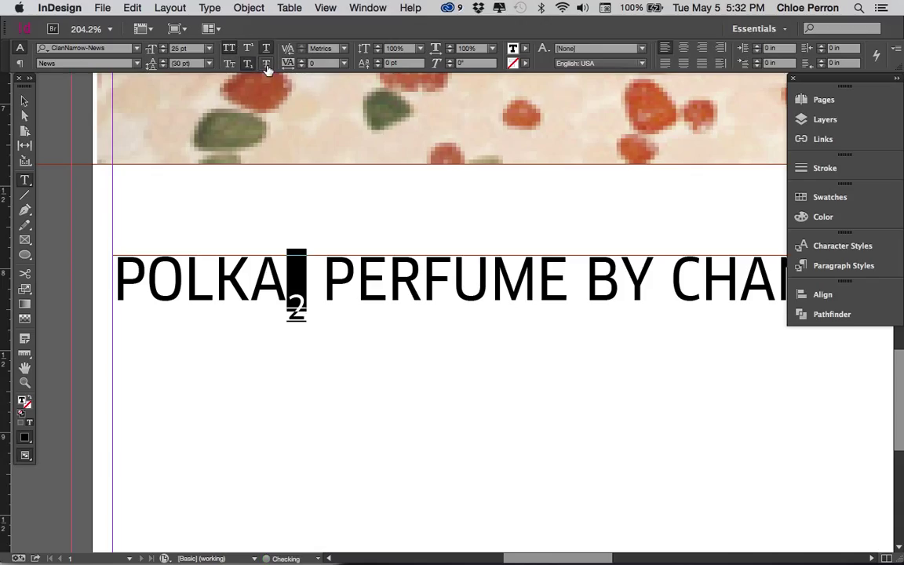
{"action": "left_click", "coordinate": [268, 68]}
Try Small Caps on the 2, remove its subscript and underline, and return it to All Caps.
{"action": "left_click", "coordinate": [231, 65]}
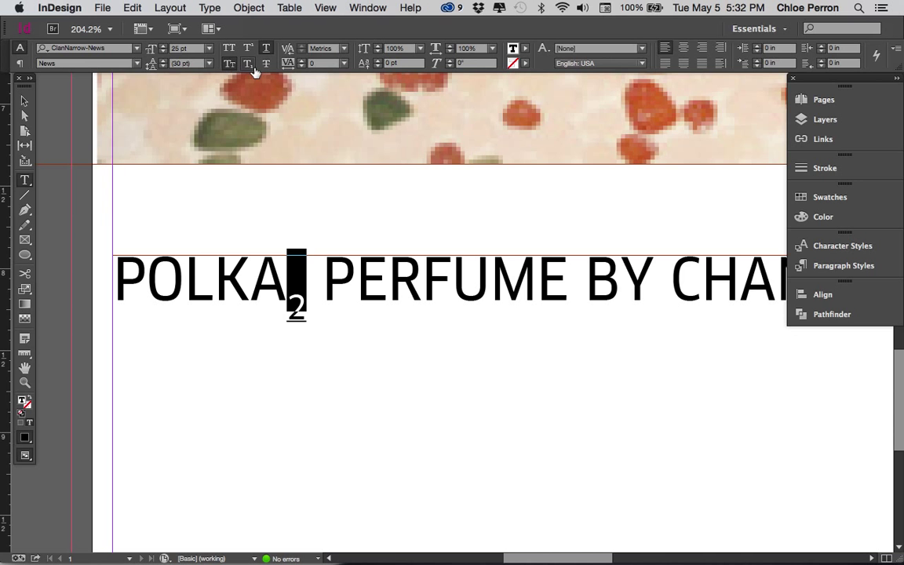
{"action": "left_click", "coordinate": [250, 68]}
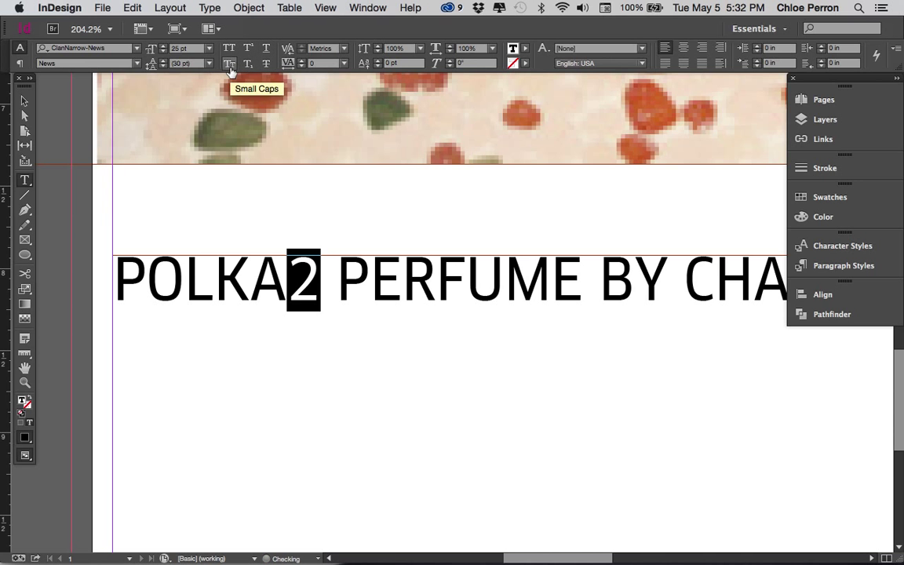
{"action": "left_click", "coordinate": [229, 65]}
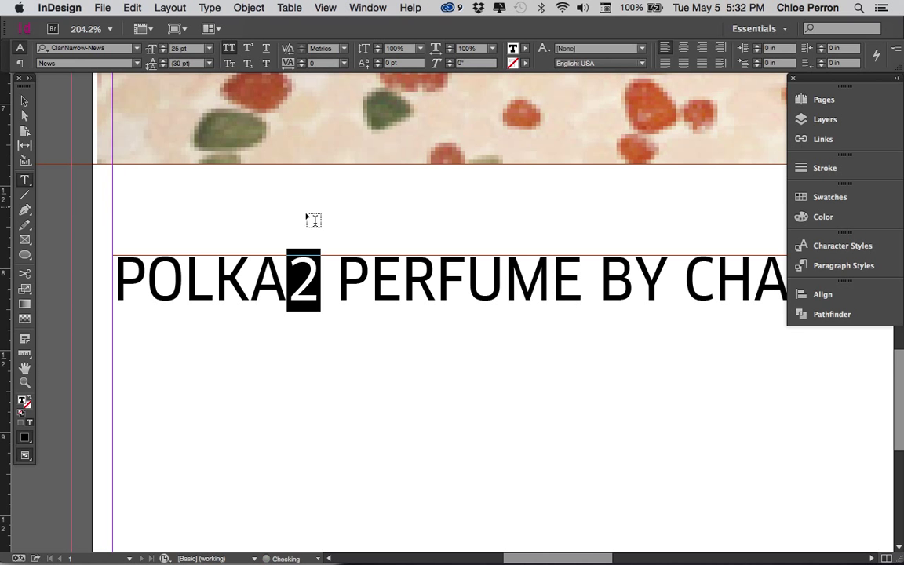
Apply Small Caps to only the letter A at the end of POLKA.
{"action": "left_click", "coordinate": [271, 276]}
{"action": "left_click_drag", "start_coordinate": [273, 279], "coordinate": [250, 279]}
{"action": "left_click", "coordinate": [229, 63]}
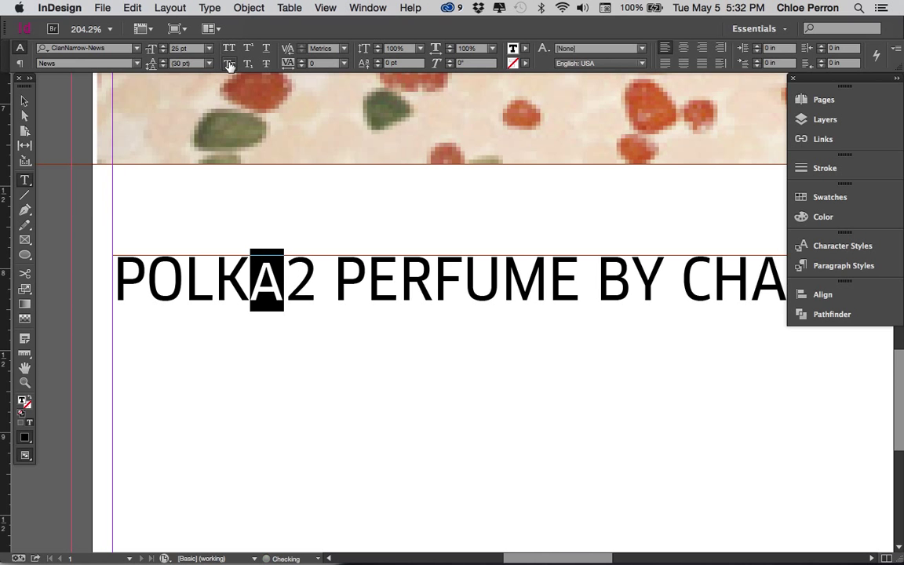
Select the whole headline and switch it from All Caps to Small Caps.
{"action": "double_click", "coordinate": [289, 261]}
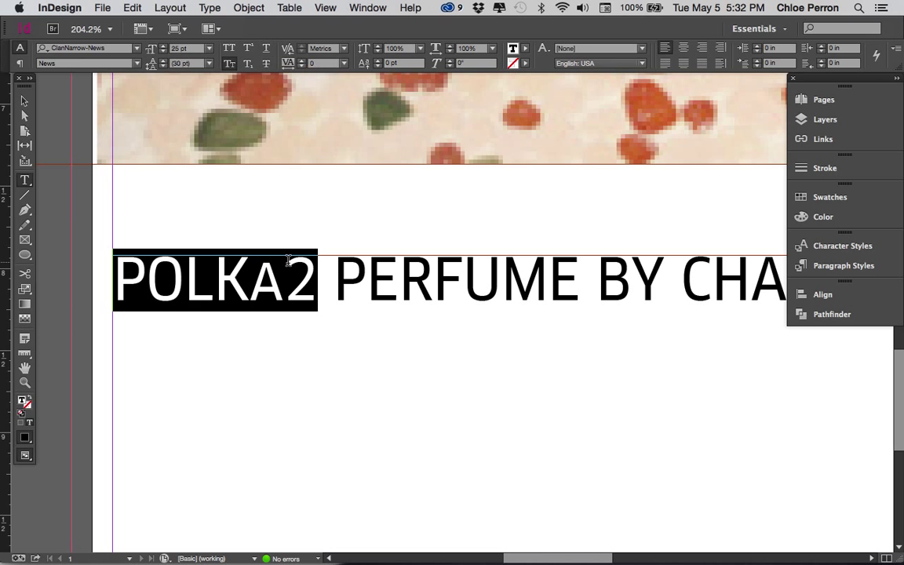
{"action": "triple_click", "coordinate": [289, 261]}
{"action": "left_click", "coordinate": [229, 47]}
{"action": "left_click", "coordinate": [229, 48]}
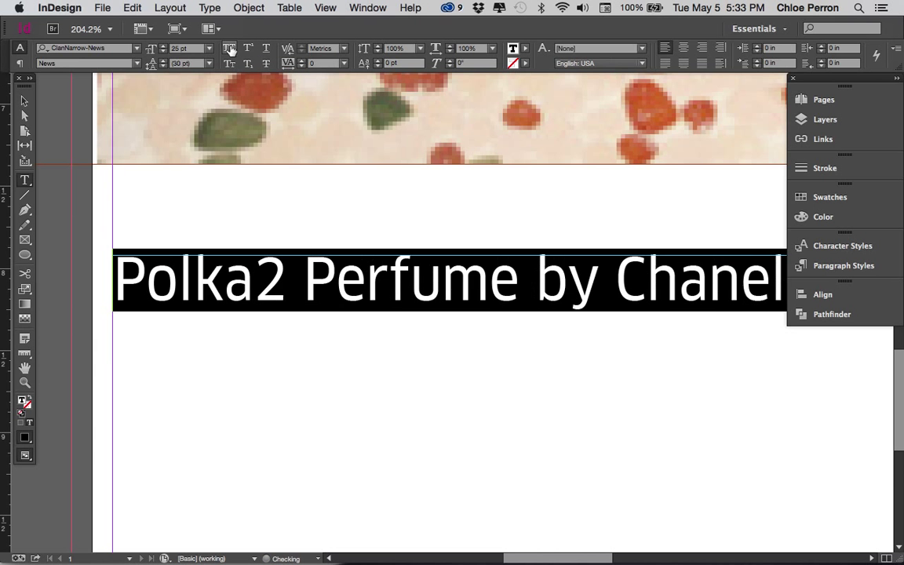
{"action": "left_click", "coordinate": [229, 48]}
{"action": "left_click", "coordinate": [229, 63]}
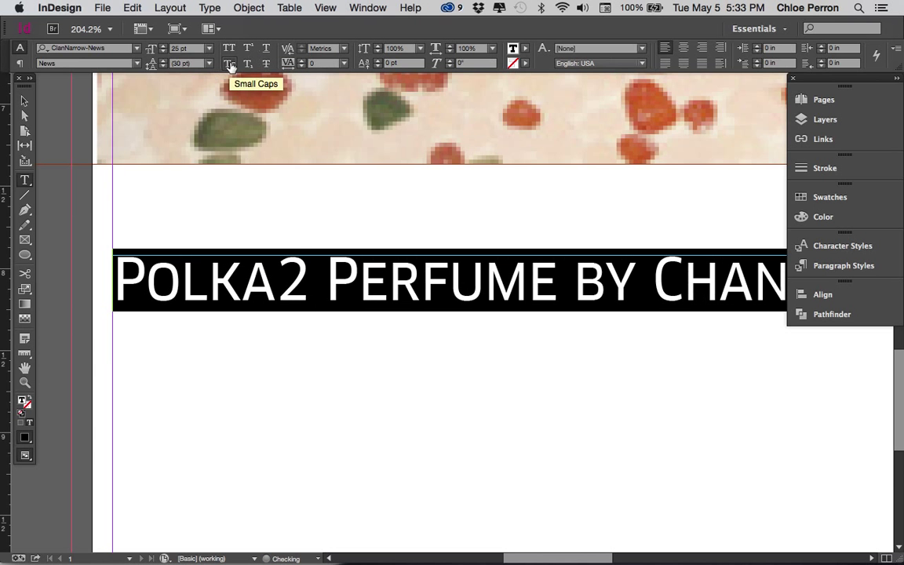
{"action": "left_click", "coordinate": [135, 285]}
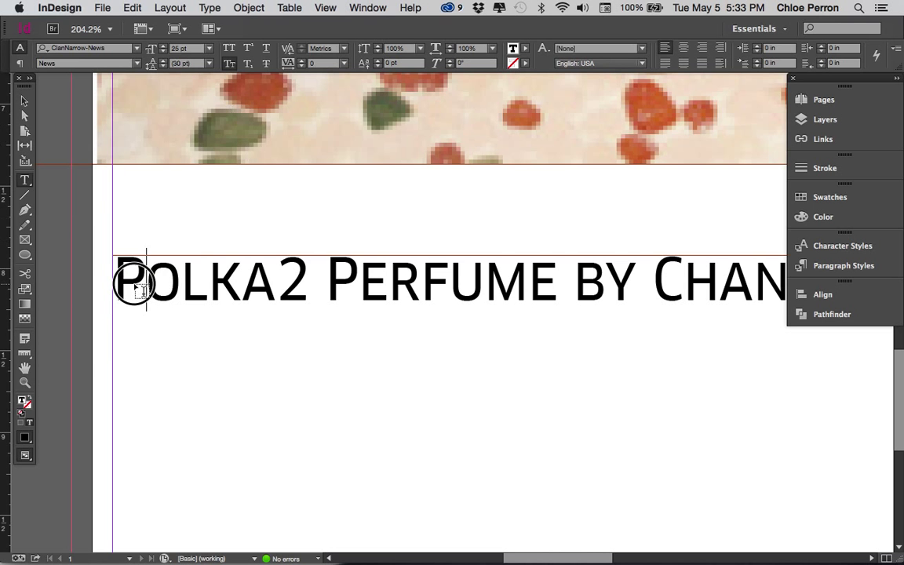
Select the whole headline and return it from Small Caps to All Caps.
{"action": "left_click_drag", "start_coordinate": [135, 286], "coordinate": [124, 284]}
{"action": "left_click_drag", "start_coordinate": [264, 284], "coordinate": [244, 284]}
{"action": "key", "text": "super+a"}
{"action": "key", "text": "super+shift+k"}
{"action": "key", "text": "super+shift+k"}
{"action": "left_click", "coordinate": [229, 64]}
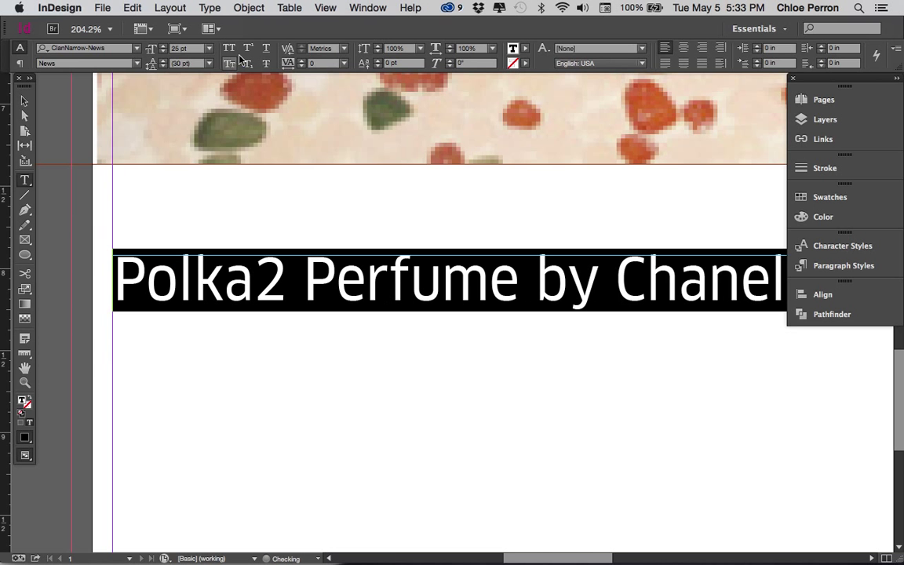
{"action": "left_click", "coordinate": [229, 50]}
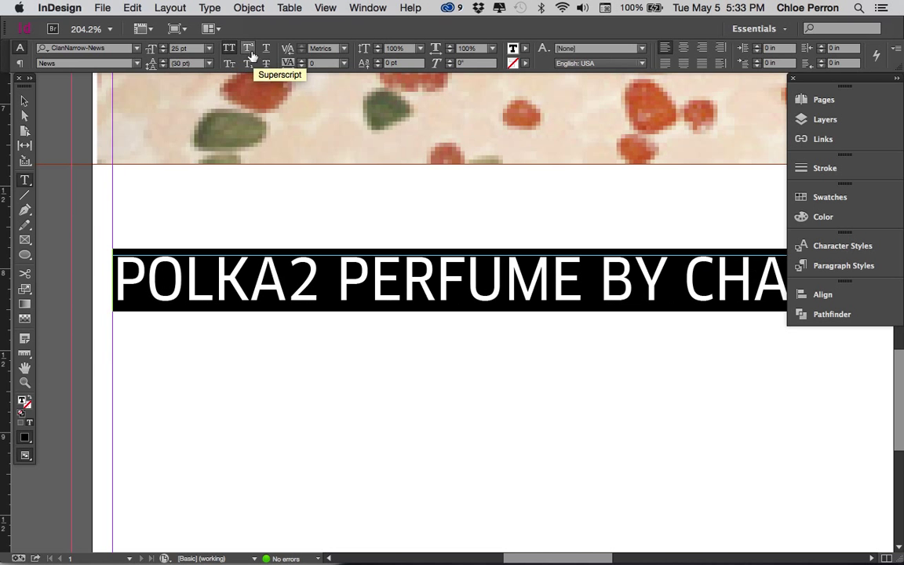
Try Superscript, Underline and Strikethrough on the 2 after POLKA, and keep only Subscript applied to it.
{"action": "left_click_drag", "start_coordinate": [320, 324], "coordinate": [287, 282]}
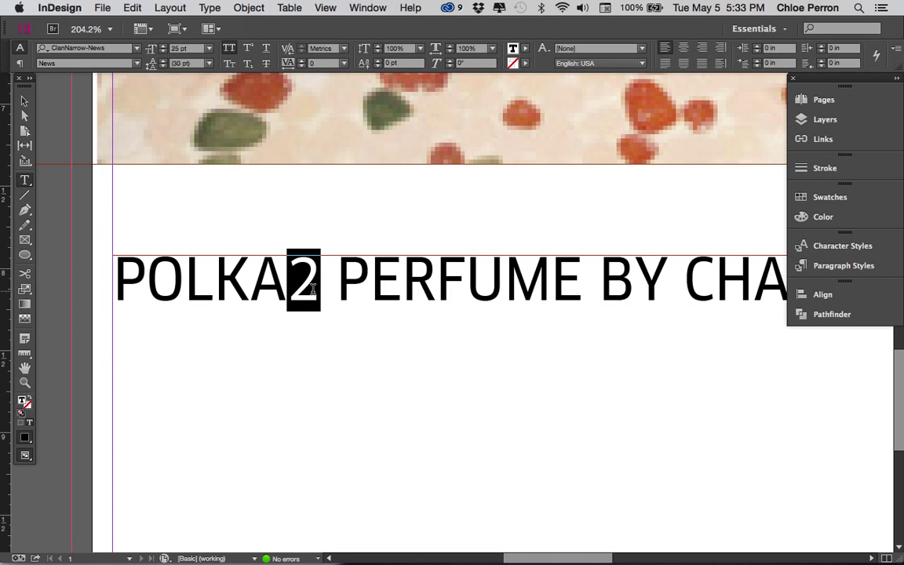
{"action": "left_click", "coordinate": [247, 50]}
{"action": "left_click", "coordinate": [248, 64]}
{"action": "left_click", "coordinate": [266, 49]}
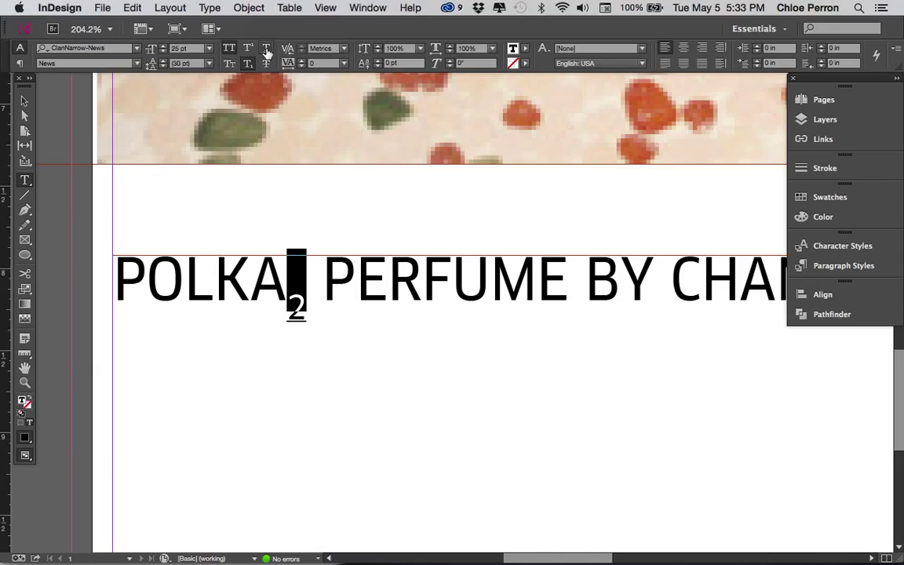
{"action": "left_click", "coordinate": [267, 49]}
{"action": "left_click", "coordinate": [267, 64]}
{"action": "left_click", "coordinate": [266, 66]}
Set the tracking of the whole headline to 80, then deselect it and fit the page in view.
{"action": "triple_click", "coordinate": [310, 287]}
{"action": "left_click", "coordinate": [302, 61]}
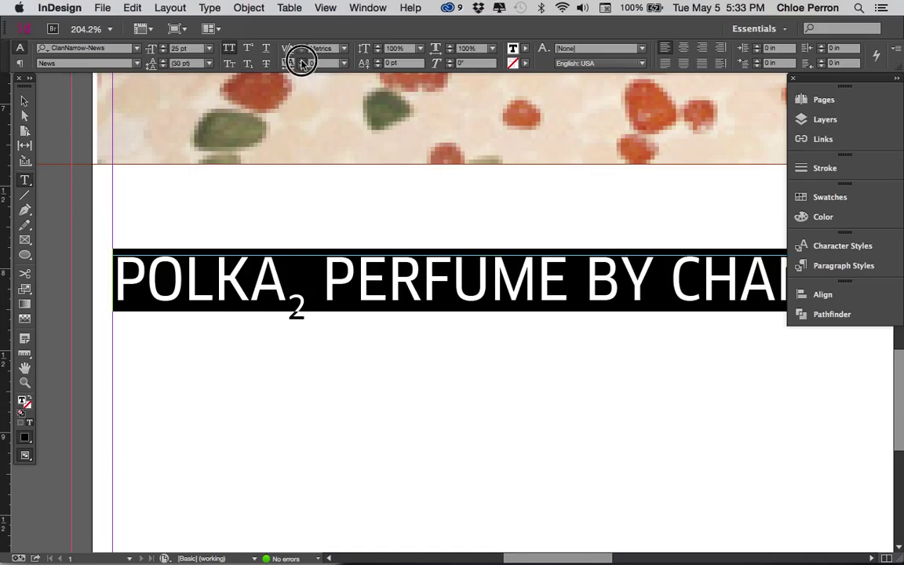
{"action": "left_click", "coordinate": [302, 61]}
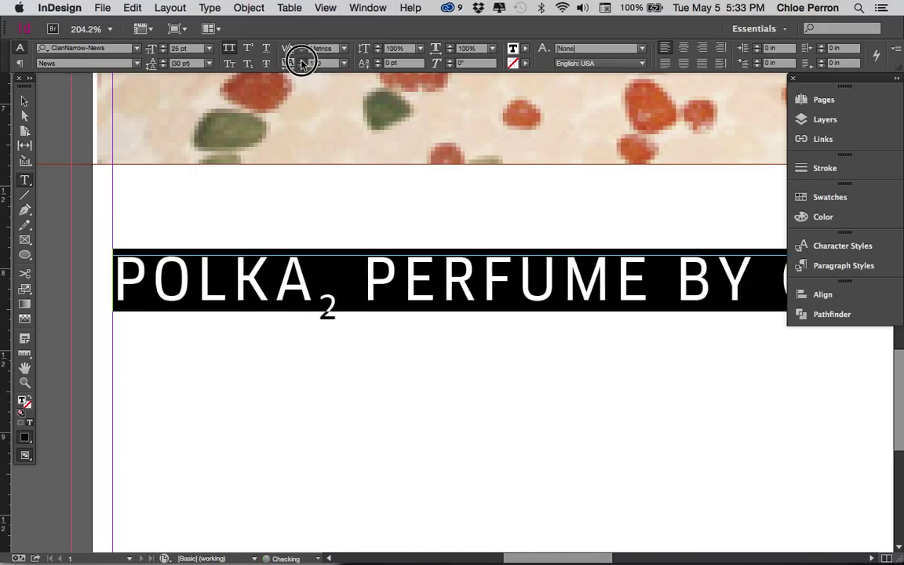
{"action": "left_click", "coordinate": [302, 66]}
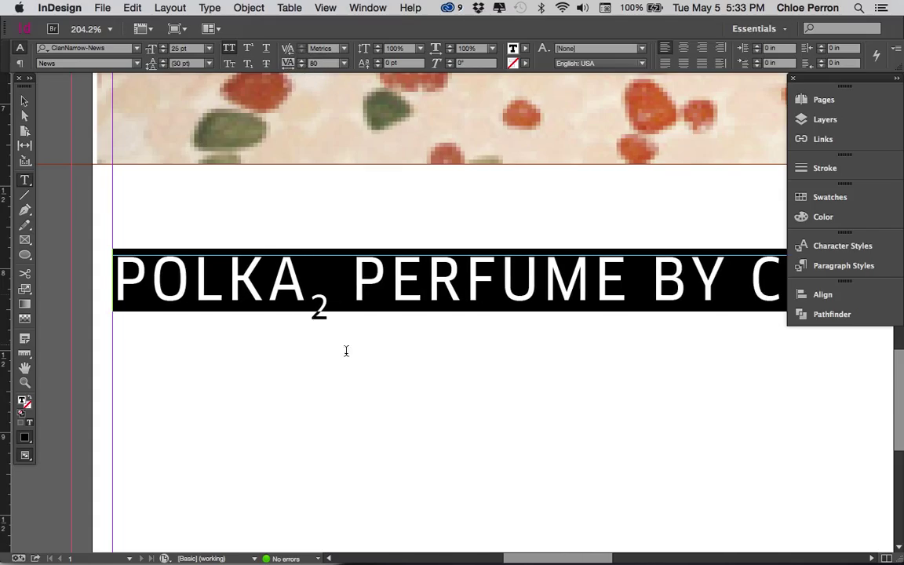
{"action": "left_click", "coordinate": [278, 244]}
{"action": "key", "text": "super+0"}
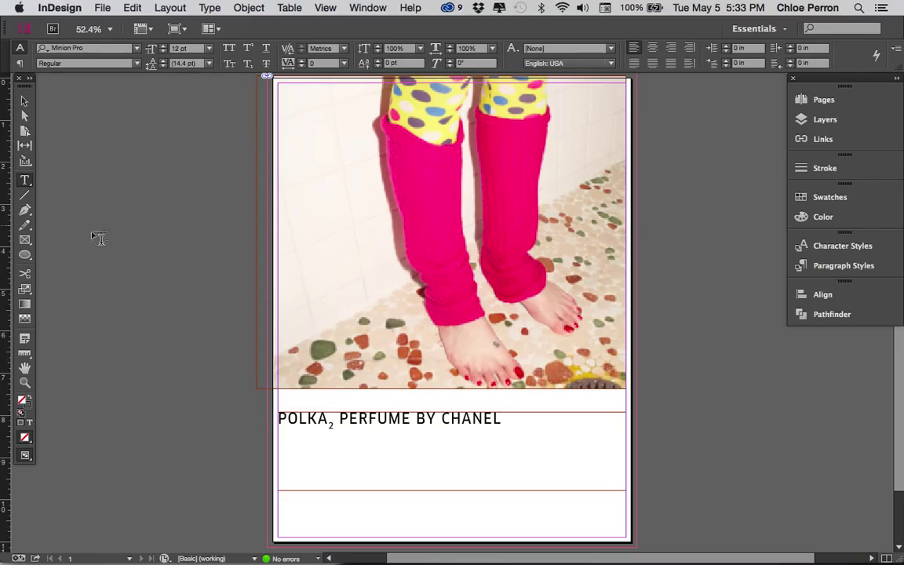
Move the headline frame down and inward from the margin, and shrink it to about 7.29 × 1.46 in.
{"action": "left_click", "coordinate": [25, 100]}
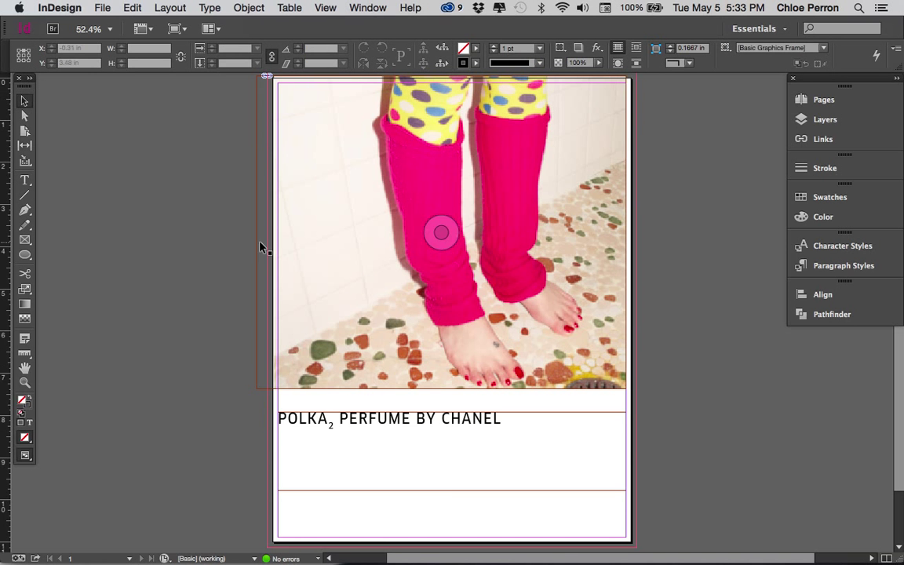
{"action": "left_click_drag", "start_coordinate": [372, 419], "coordinate": [414, 448]}
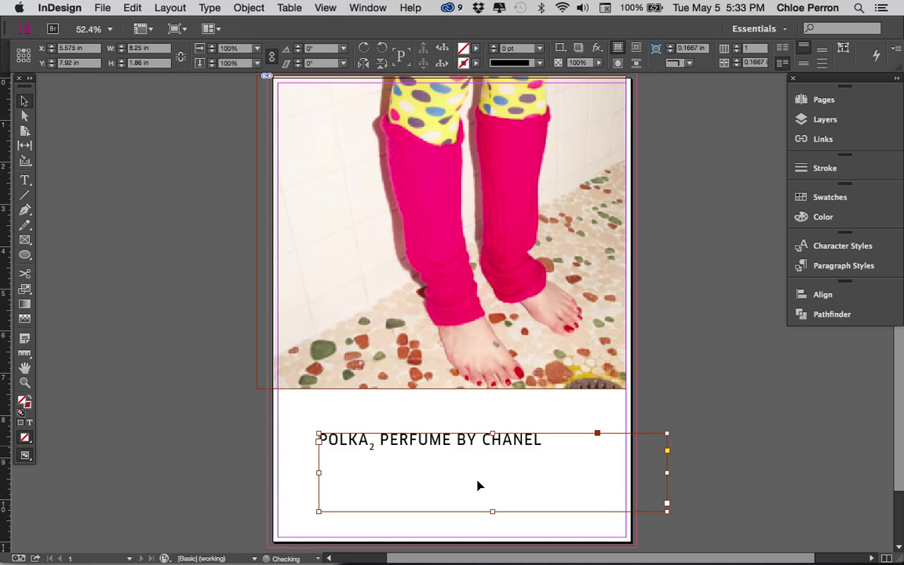
{"action": "left_click_drag", "start_coordinate": [667, 511], "coordinate": [625, 494]}
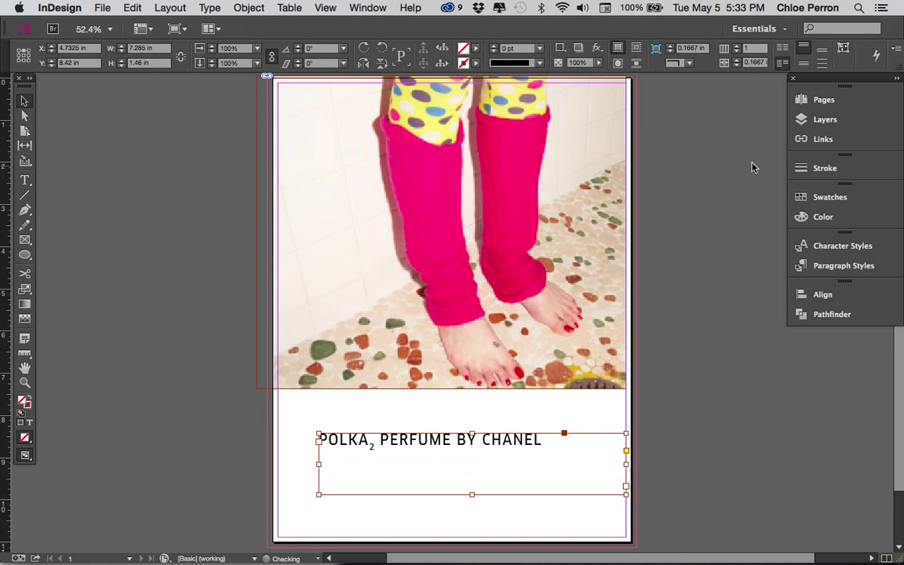
Fit the headline frame to its content and move it slightly up, closer to the photo.
{"action": "left_click", "coordinate": [842, 51]}
{"action": "left_click", "coordinate": [522, 494]}
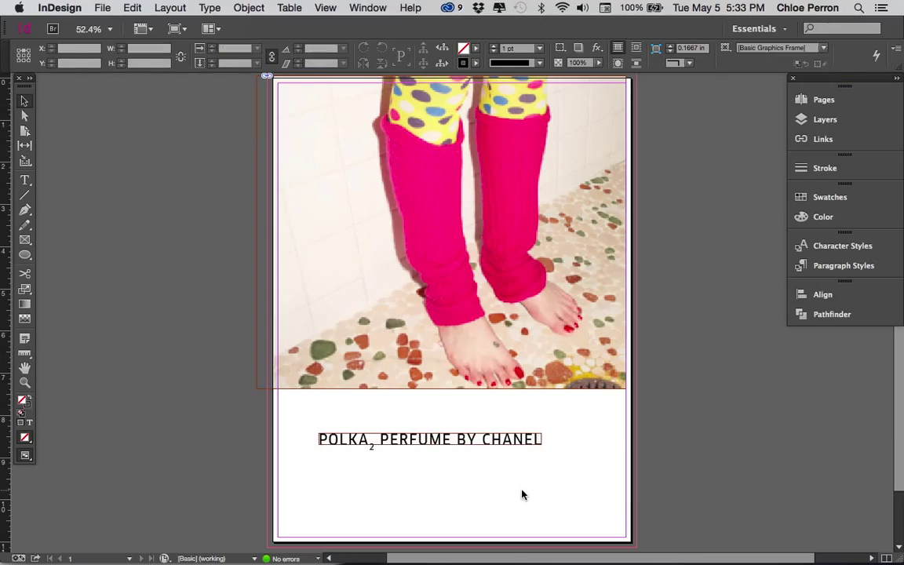
{"action": "left_click", "coordinate": [493, 439]}
{"action": "left_click_drag", "start_coordinate": [444, 442], "coordinate": [452, 428]}
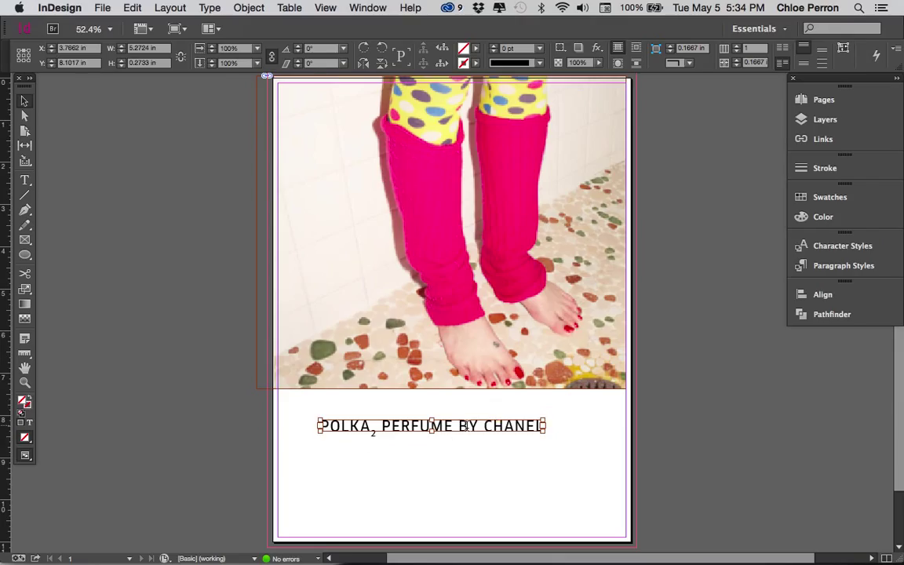
Insert a long run of random filler letters before "by Chanel" in the headline so the text overflows its frame.
{"action": "double_click", "coordinate": [466, 425]}
{"action": "type", "text": "kjfldk-"}
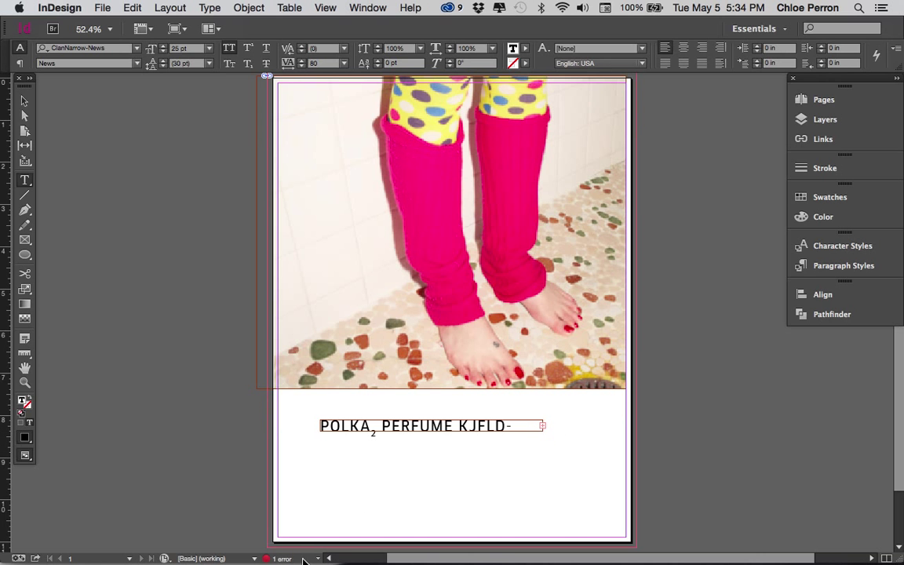
{"action": "left_click", "coordinate": [24, 382]}
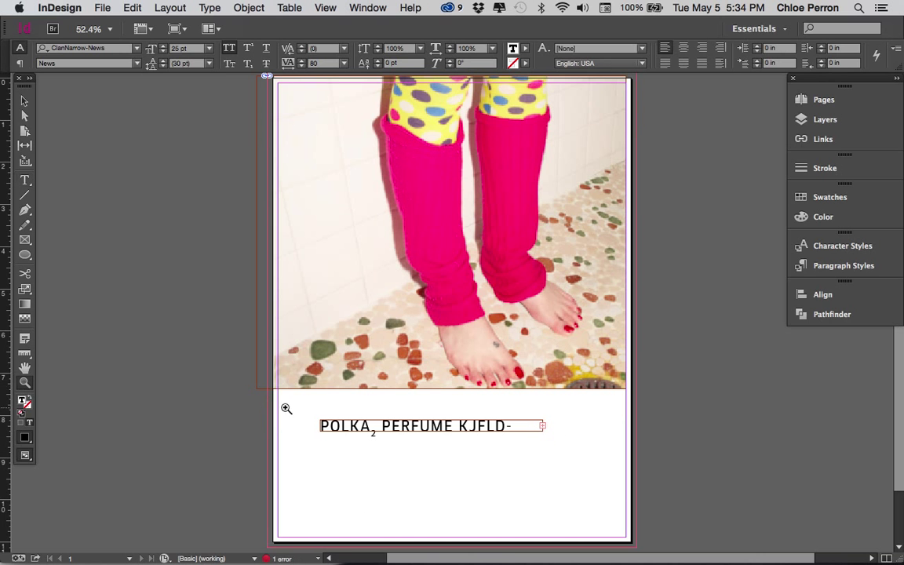
{"action": "left_click_drag", "start_coordinate": [359, 418], "coordinate": [657, 495]}
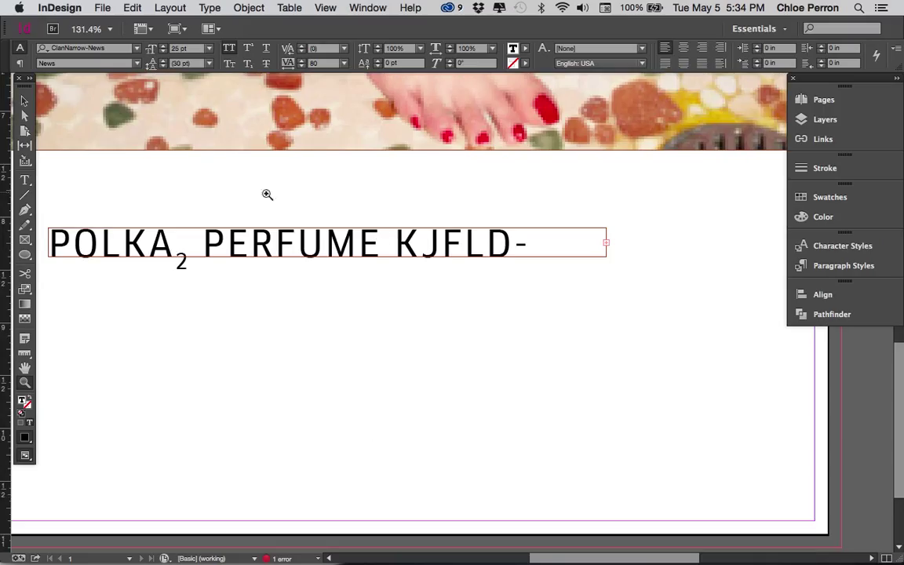
Try a headline frame height of about 0.54 in and pick up the overset text without placing it.
{"action": "left_click", "coordinate": [24, 100]}
{"action": "left_click", "coordinate": [26, 102]}
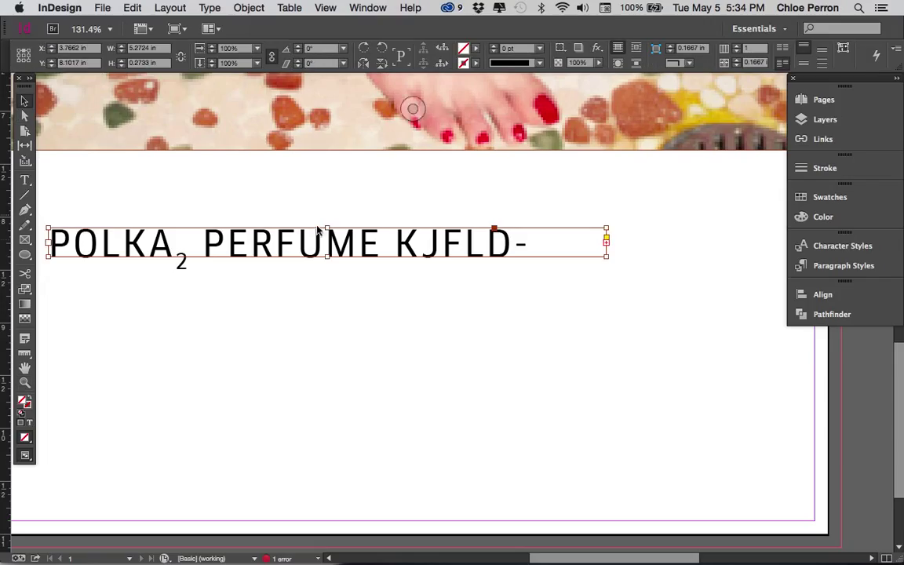
{"action": "left_click_drag", "start_coordinate": [328, 259], "coordinate": [333, 398]}
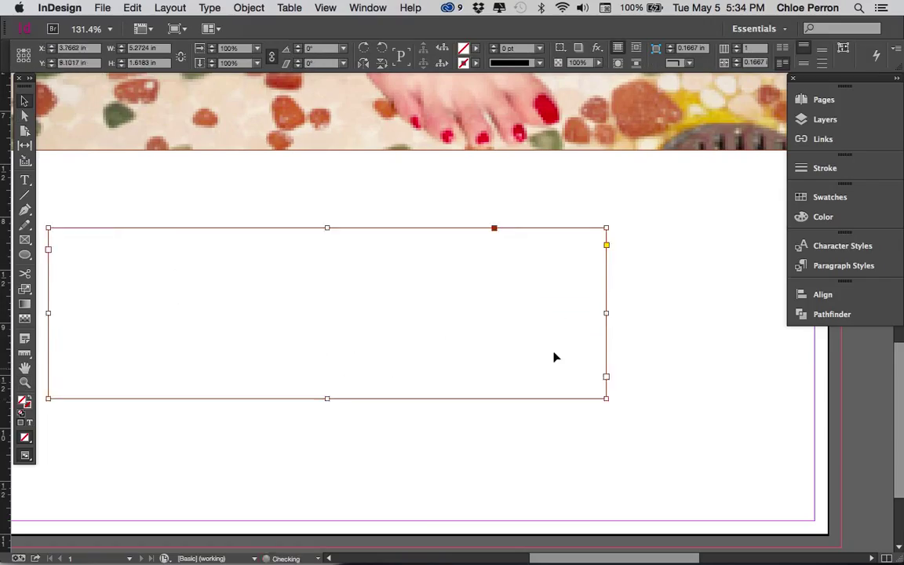
{"action": "left_click_drag", "start_coordinate": [327, 400], "coordinate": [327, 285]}
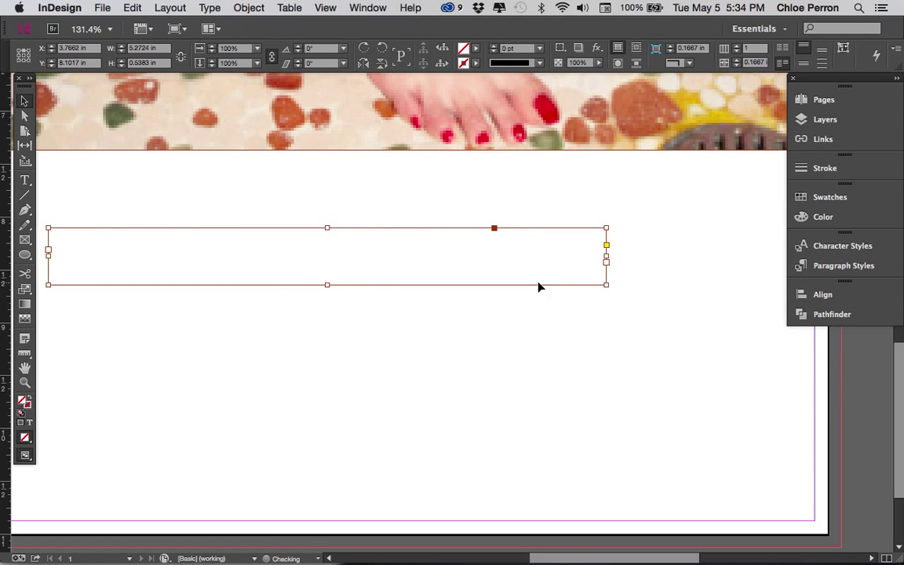
{"action": "left_click", "coordinate": [606, 263]}
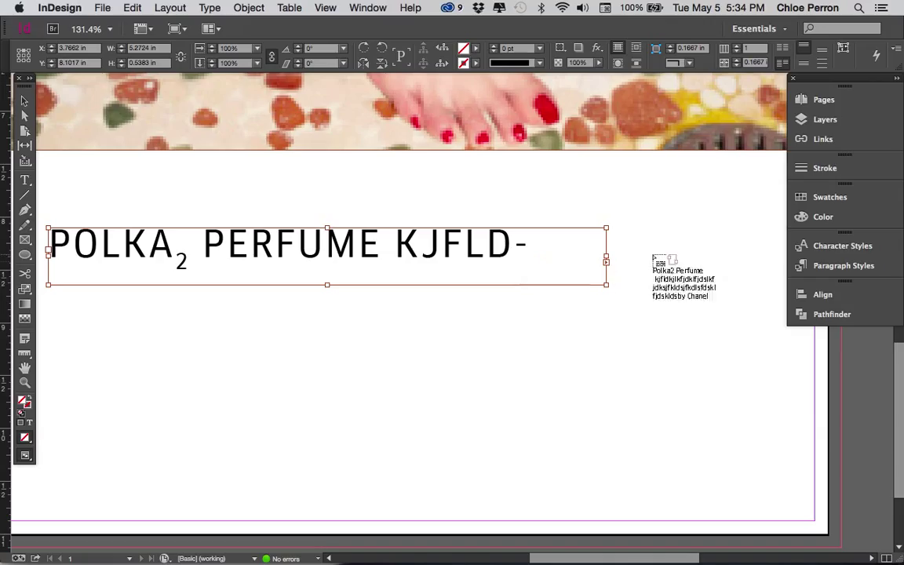
{"action": "left_click", "coordinate": [605, 263]}
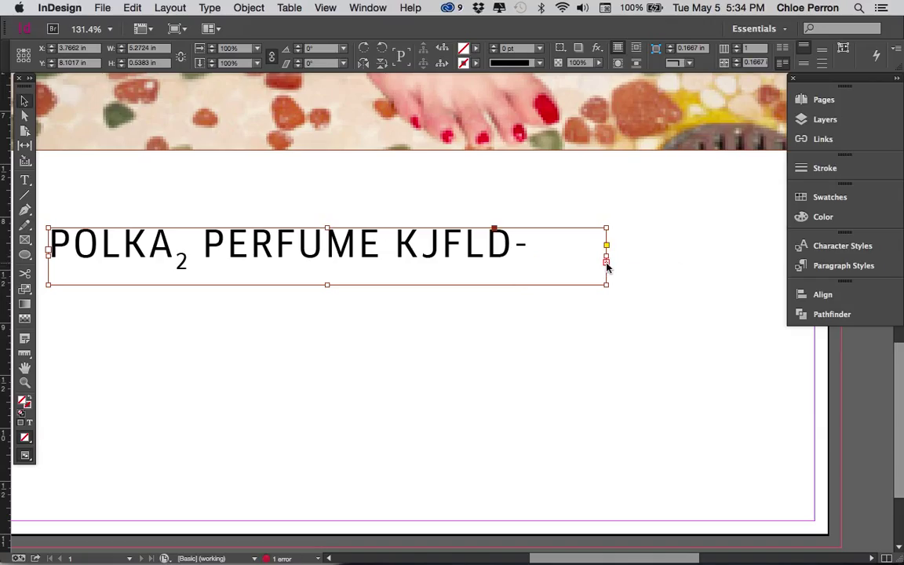
Resize the headline frame to about 3.27 × 1.37 in and move it against the page's left margin.
{"action": "left_click_drag", "start_coordinate": [328, 285], "coordinate": [335, 382]}
{"action": "left_click_drag", "start_coordinate": [606, 378], "coordinate": [396, 371]}
{"action": "scroll", "coordinate": [395, 372], "scroll_direction": "left", "scroll_amount": 3}
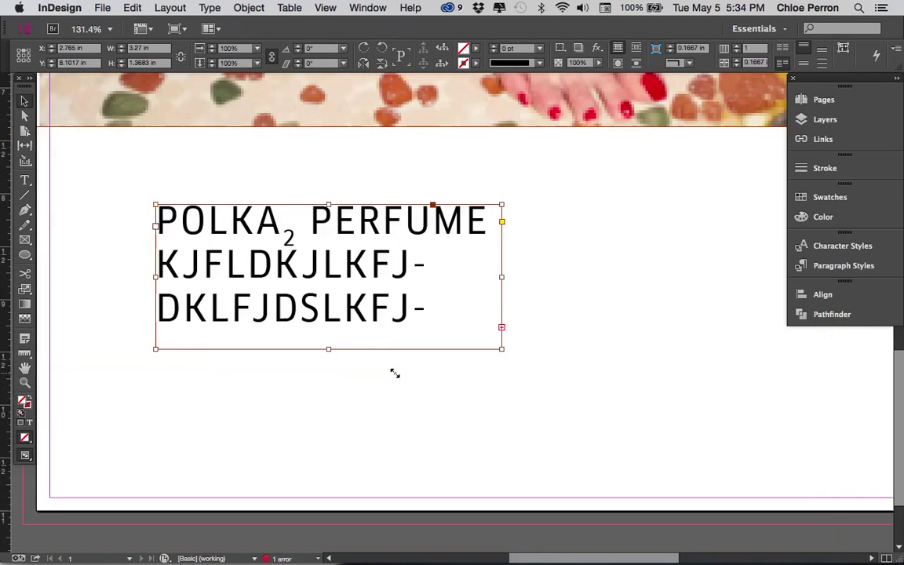
{"action": "scroll", "coordinate": [395, 374], "scroll_direction": "left", "scroll_amount": 3}
{"action": "left_click_drag", "start_coordinate": [360, 325], "coordinate": [257, 314]}
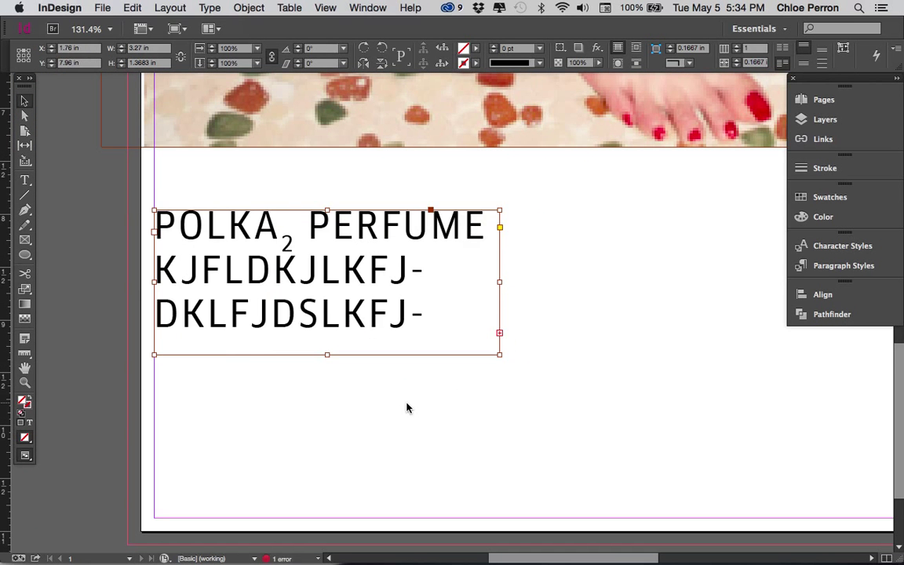
Hide all the tool panels and bring them back, repeating the toggle a few times.
{"action": "key", "text": "Tab"}
{"action": "key", "text": "Tab"}
{"action": "key", "text": "Tab"}
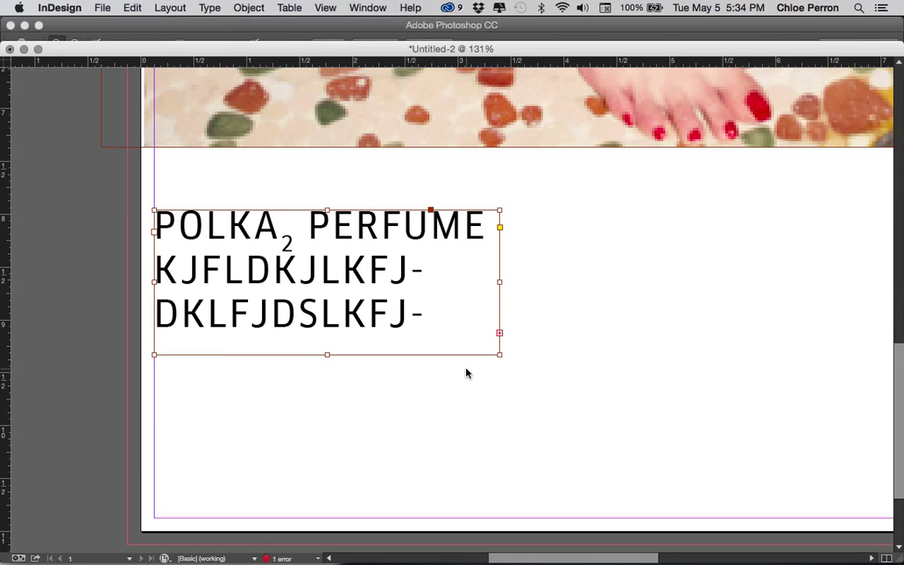
{"action": "key", "text": "Tab"}
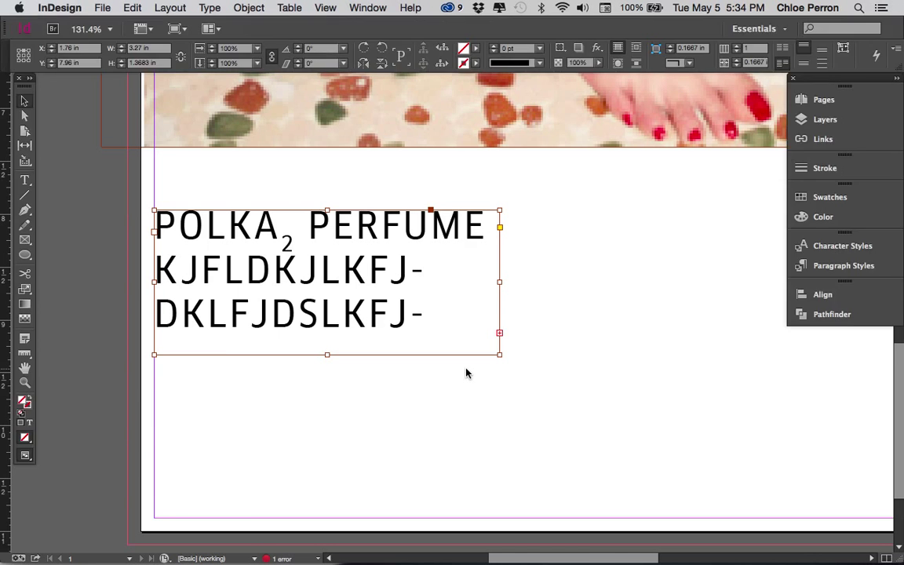
{"action": "key", "text": "Tab"}
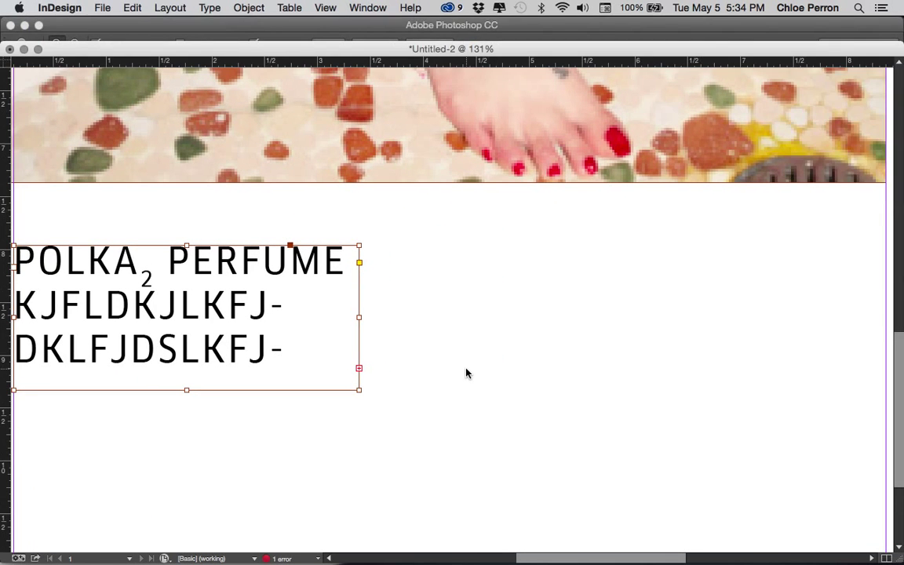
{"action": "key", "text": "Tab"}
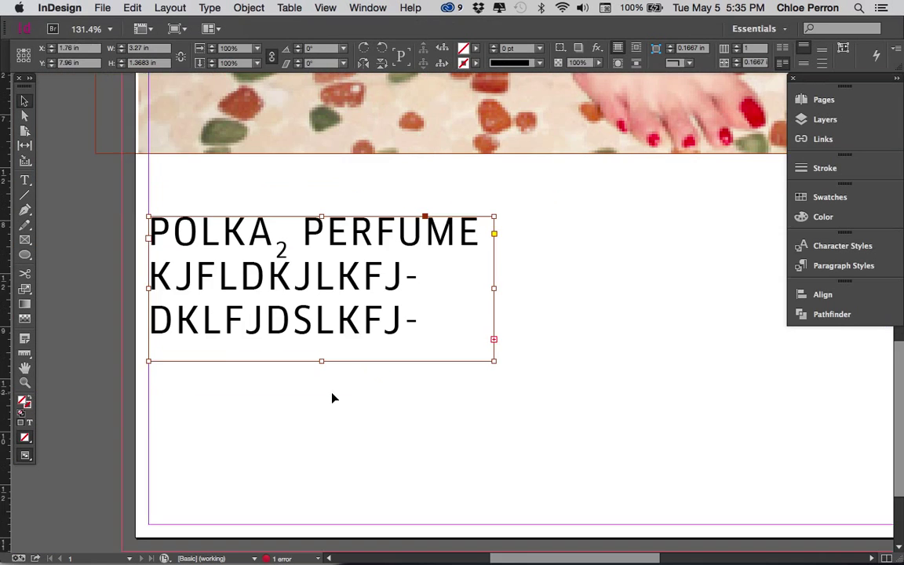
Extend the headline frame to 2.25 in high and draw an empty text frame about 4.7 × 2.46 in beside it.
{"action": "left_click_drag", "start_coordinate": [338, 373], "coordinate": [356, 472]}
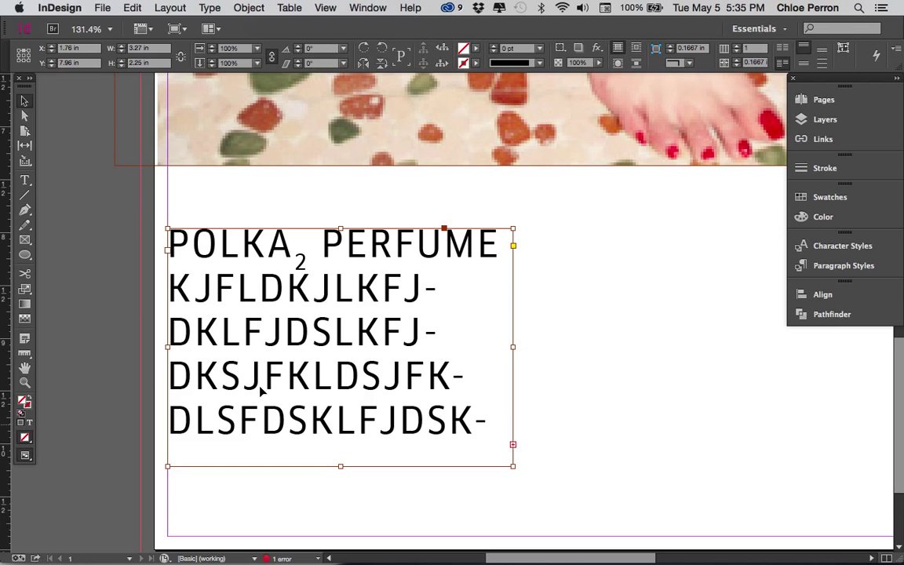
{"action": "left_click", "coordinate": [25, 384]}
{"action": "key", "text": "super+0"}
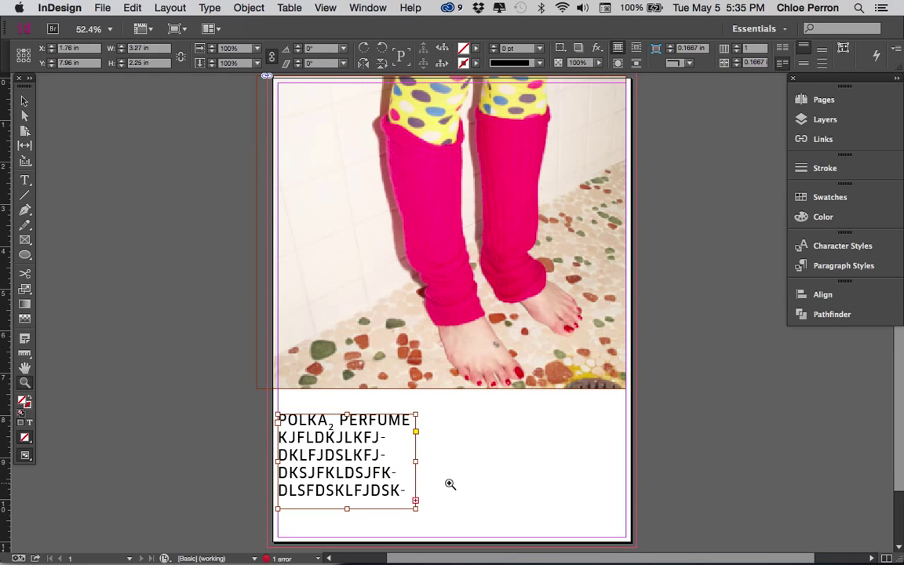
{"action": "left_click", "coordinate": [25, 180]}
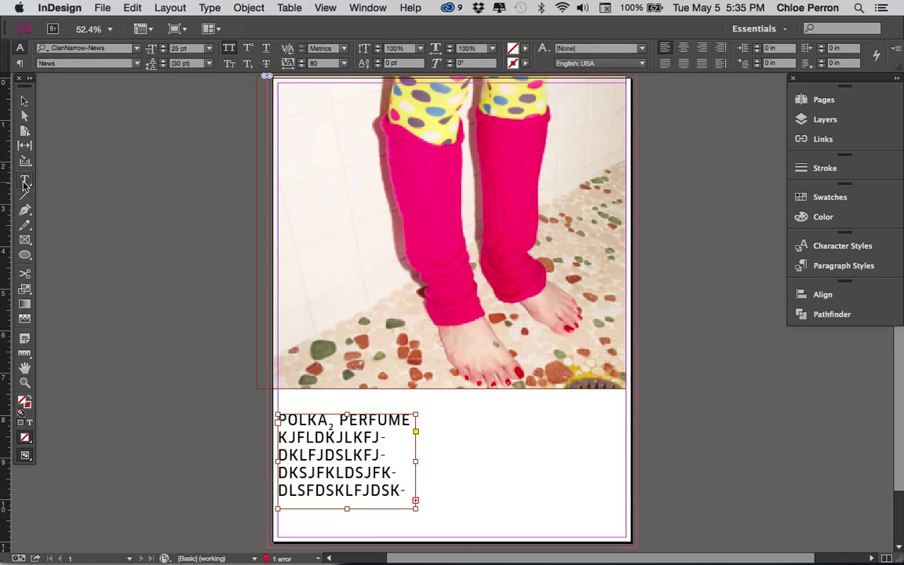
{"action": "left_click_drag", "start_coordinate": [427, 415], "coordinate": [625, 518]}
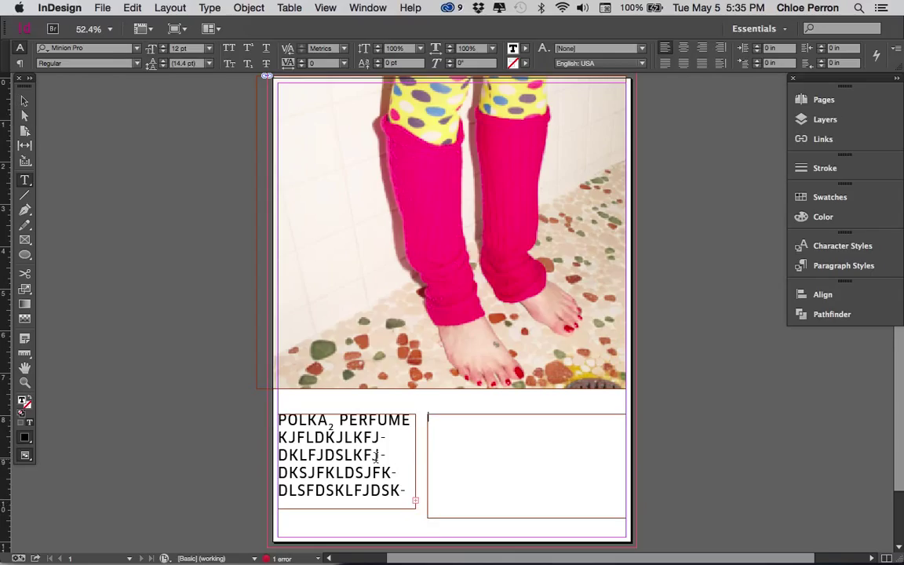
Thread the overset text of the headline frame into the empty text frame beside it.
{"action": "left_click", "coordinate": [23, 102]}
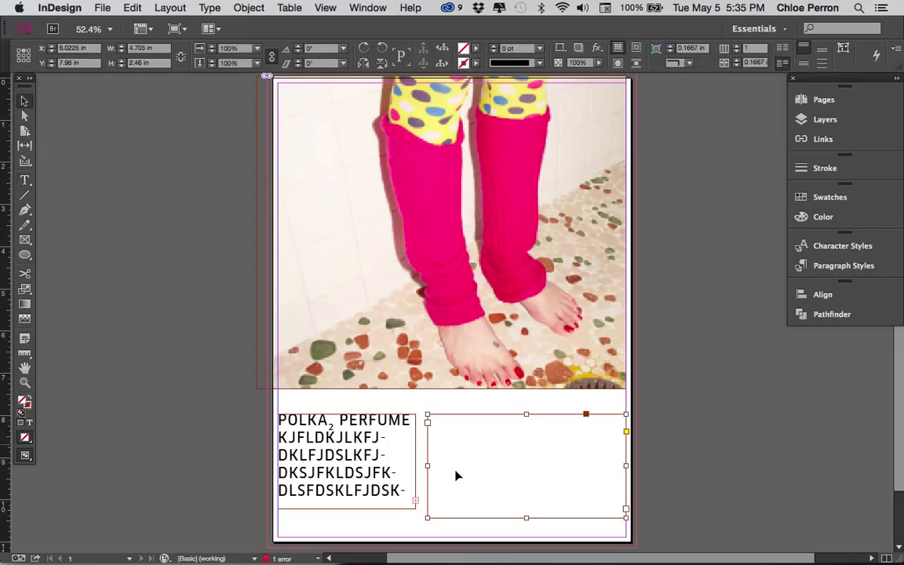
{"action": "left_click", "coordinate": [416, 505]}
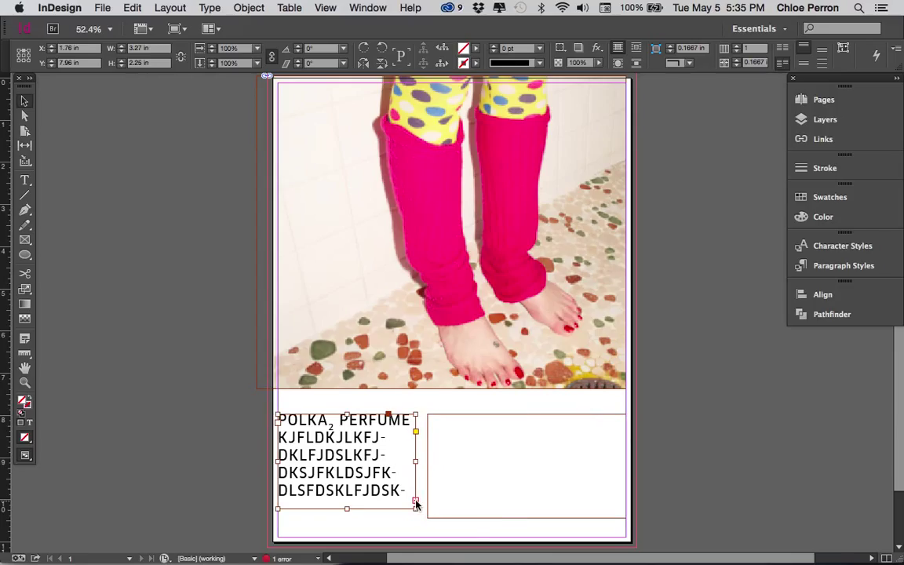
{"action": "left_click", "coordinate": [415, 503]}
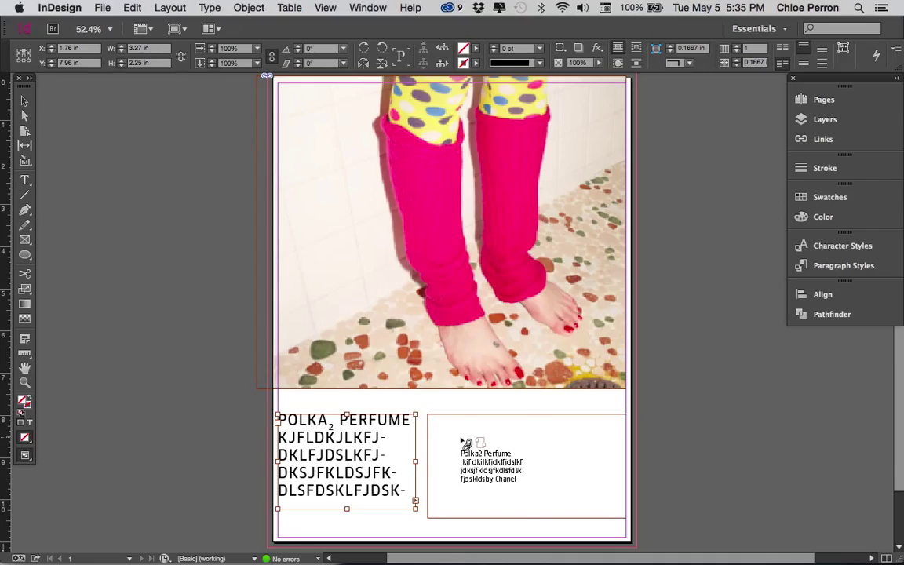
{"action": "left_click", "coordinate": [463, 441]}
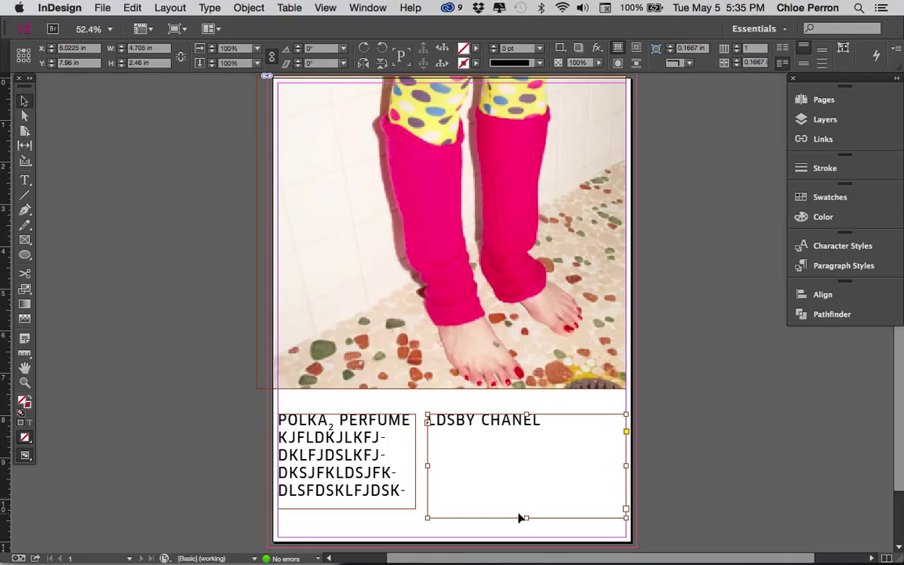
Resize the headline frame to about 2.88 × 1.8 in so more text flows into the threaded frame beside it.
{"action": "left_click", "coordinate": [353, 504]}
{"action": "left_click_drag", "start_coordinate": [348, 509], "coordinate": [399, 489]}
{"action": "key", "text": "super+z"}
{"action": "key", "text": "super+z"}
Delete each of the two threaded text frames in turn, restoring the deleted frame each time.
{"action": "left_click", "coordinate": [510, 480]}
{"action": "key", "text": "Delete"}
{"action": "key", "text": "super+z"}
{"action": "left_click", "coordinate": [369, 455]}
{"action": "key", "text": "Delete"}
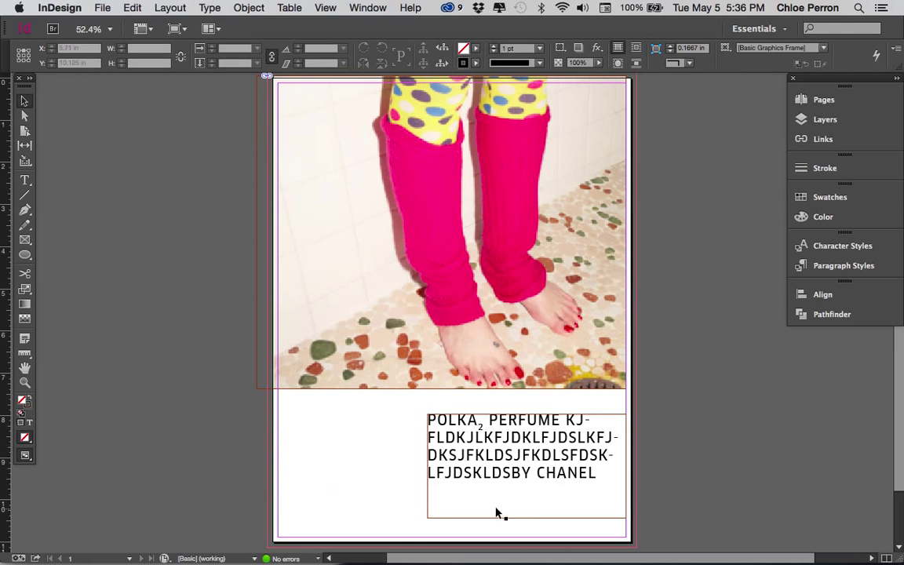
{"action": "key", "text": "super+z"}
Resize the headline frame to about 3.38 × 0.86 in.
{"action": "left_click_drag", "start_coordinate": [399, 484], "coordinate": [409, 446]}
{"action": "key", "text": "super+z"}
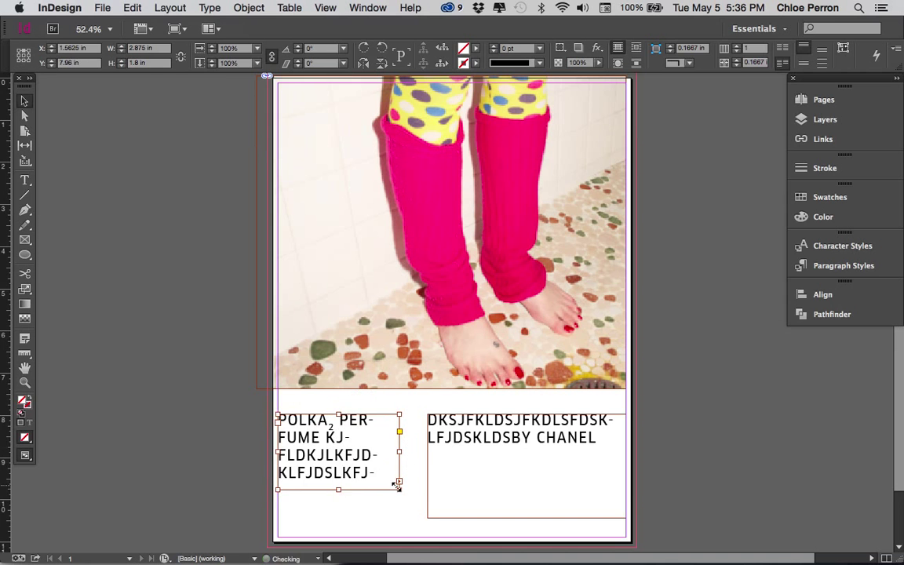
{"action": "left_click_drag", "start_coordinate": [341, 493], "coordinate": [341, 450]}
{"action": "left_click_drag", "start_coordinate": [399, 432], "coordinate": [421, 433]}
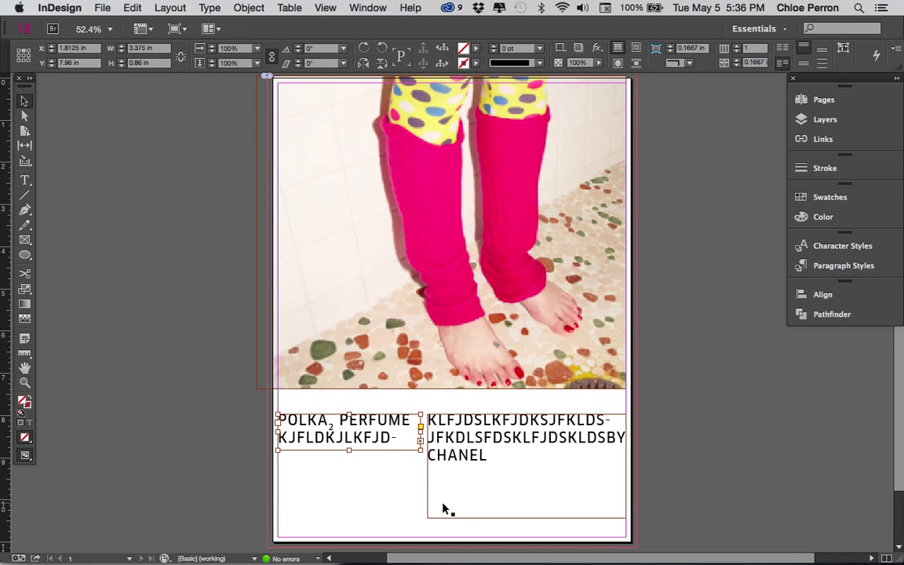
Turn on the display of text threads between linked frames.
{"action": "left_click", "coordinate": [368, 8]}
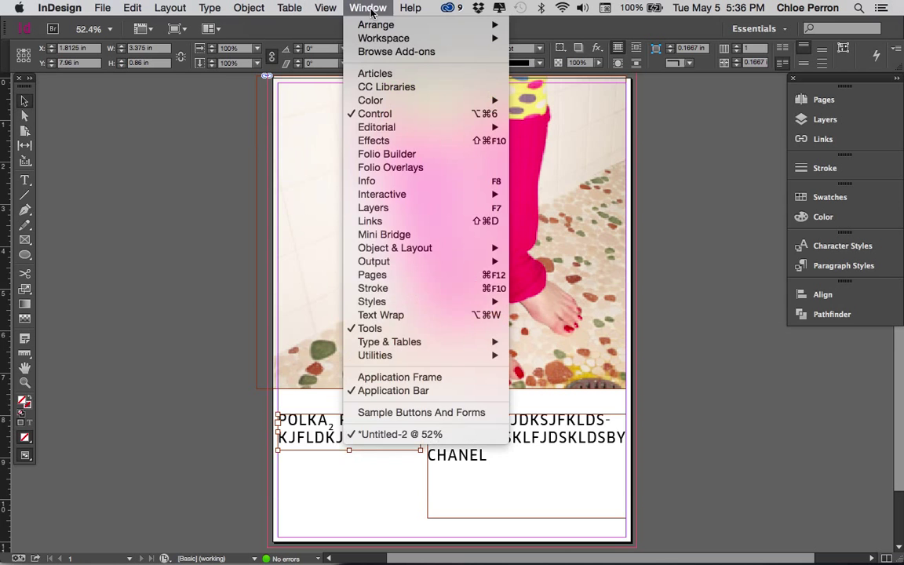
{"action": "mouse_move", "coordinate": [337, 9]}
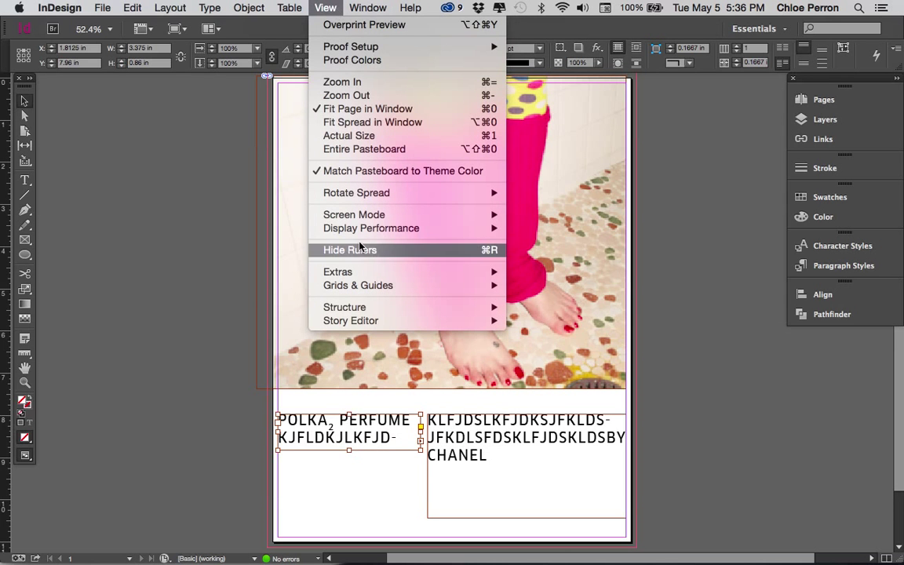
{"action": "mouse_move", "coordinate": [365, 275]}
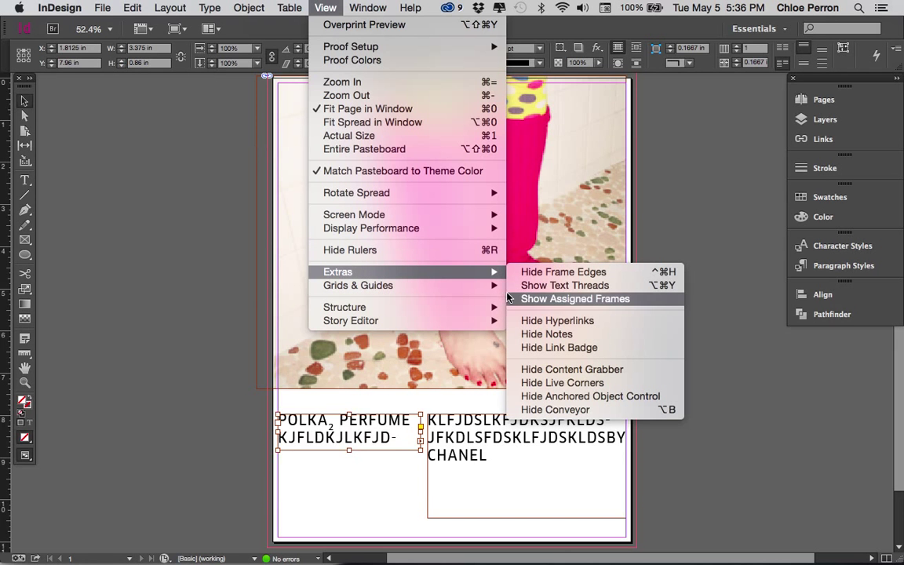
{"action": "left_click", "coordinate": [549, 285]}
Move the headline frame partly off the page's left side and back to about X 1.56 in, Y 7.96 in.
{"action": "left_click_drag", "start_coordinate": [420, 445], "coordinate": [319, 444]}
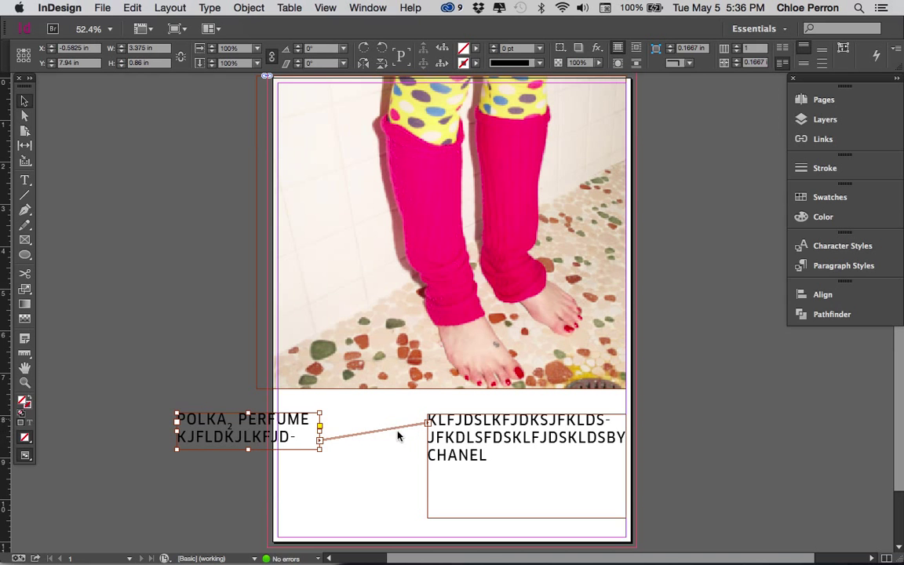
{"action": "left_click", "coordinate": [296, 442]}
{"action": "left_click_drag", "start_coordinate": [296, 442], "coordinate": [387, 442]}
Shorten the second threaded frame to about 0.94 in high so its last line becomes overset.
{"action": "scroll", "coordinate": [347, 474], "scroll_direction": "down", "scroll_amount": 3}
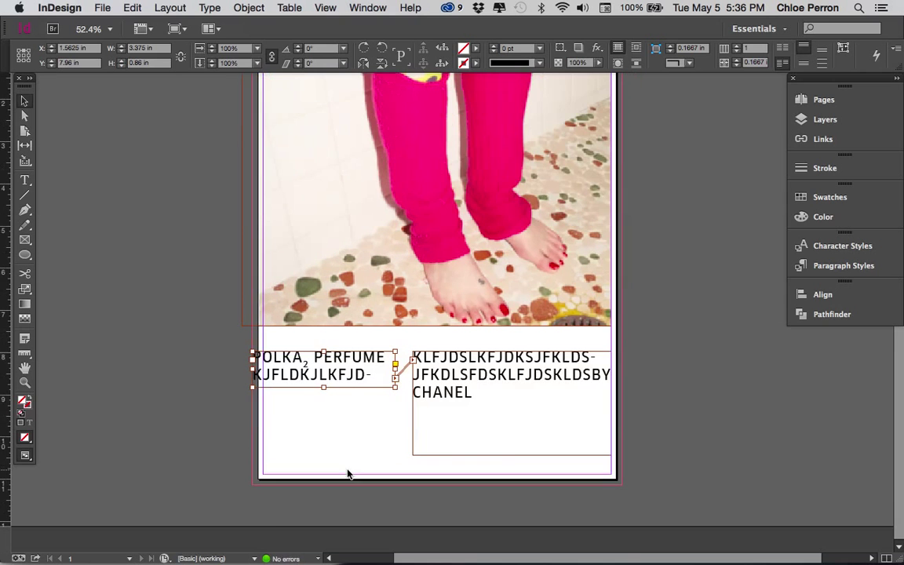
{"action": "left_click", "coordinate": [522, 434]}
{"action": "left_click_drag", "start_coordinate": [517, 457], "coordinate": [514, 390]}
{"action": "left_click", "coordinate": [482, 412]}
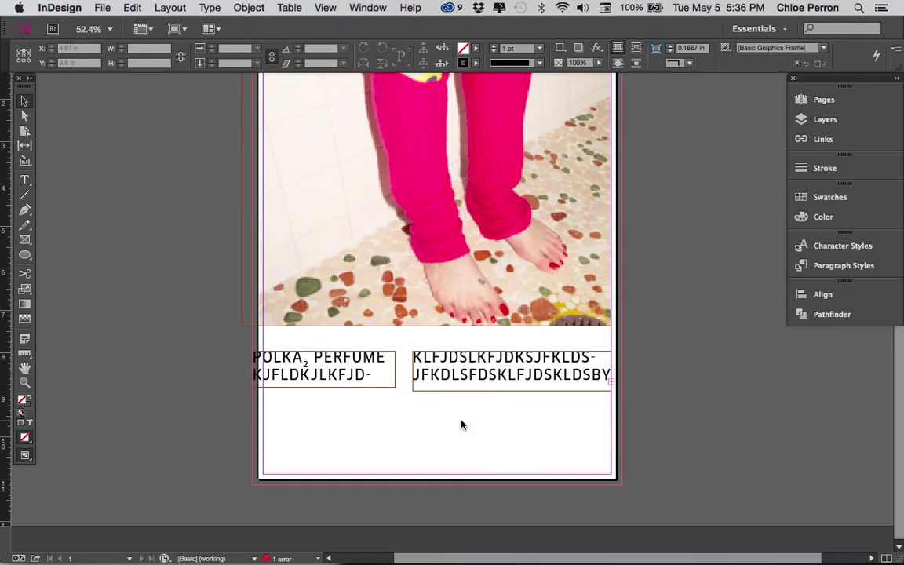
Draw a text frame about 3.96 × 1.44 in below the two threaded frames and thread the second frame's overset text into it.
{"action": "left_click", "coordinate": [24, 181]}
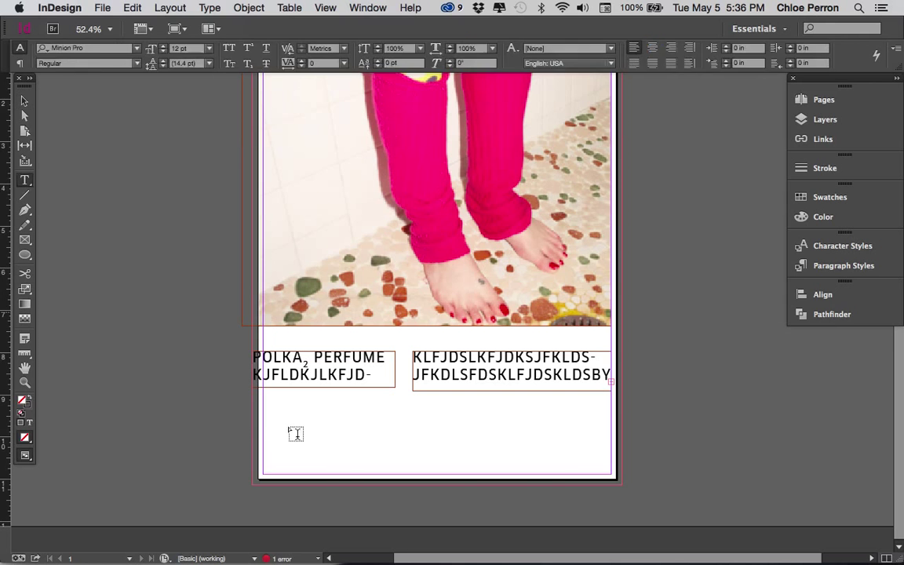
{"action": "left_click_drag", "start_coordinate": [330, 409], "coordinate": [497, 468]}
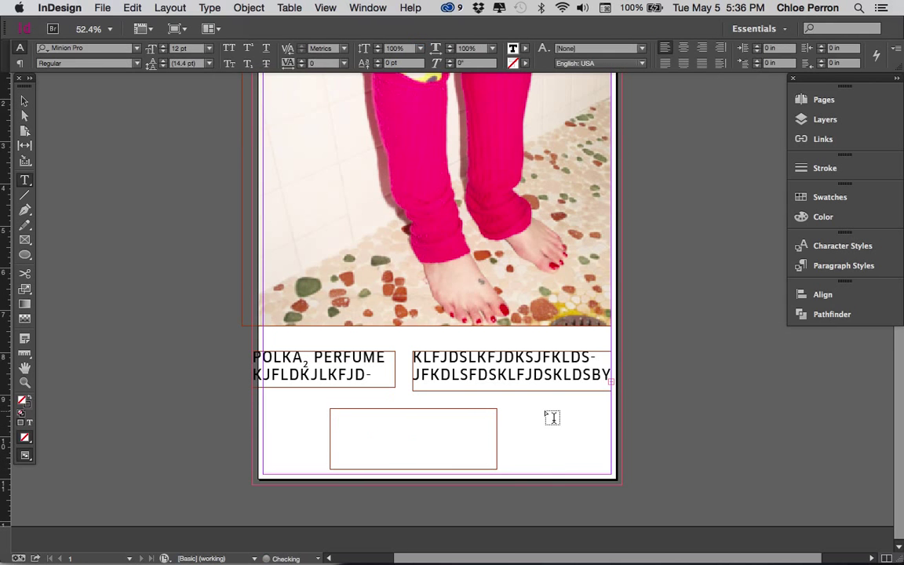
{"action": "left_click", "coordinate": [23, 100]}
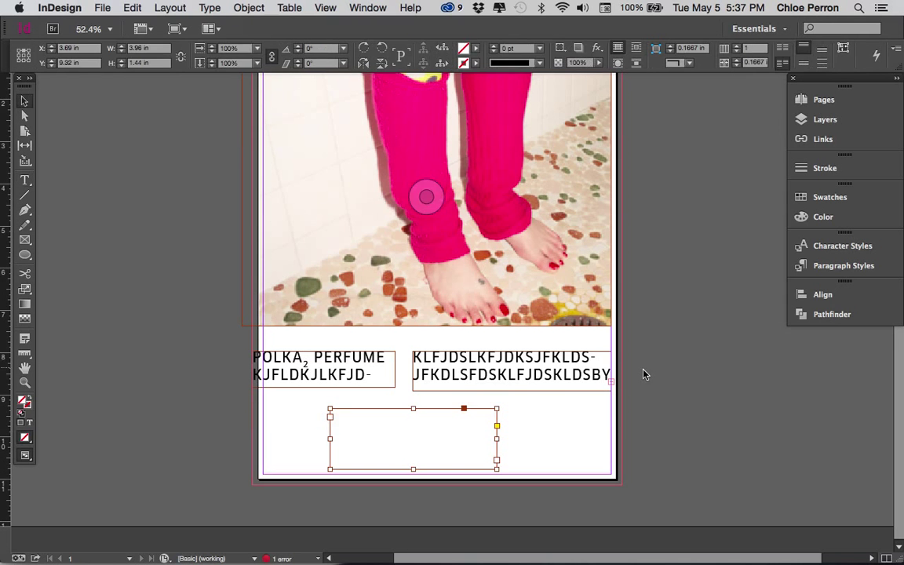
{"action": "left_click", "coordinate": [612, 383]}
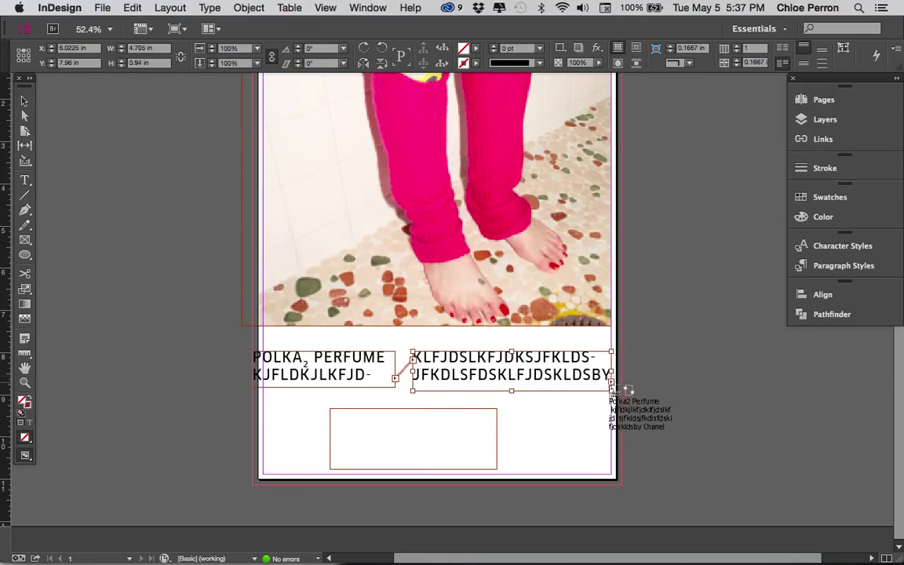
{"action": "left_click", "coordinate": [412, 421]}
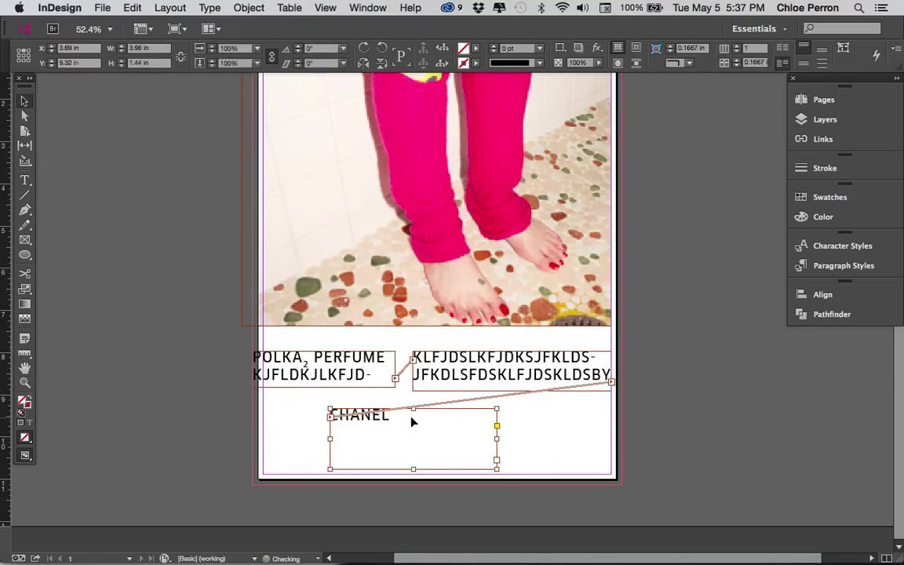
Extend the second frame of the thread to about 1.02 in high and delete that frame.
{"action": "left_click", "coordinate": [512, 383]}
{"action": "mouse_move", "coordinate": [512, 384]}
{"action": "left_mouse_down"}
{"action": "mouse_move", "coordinate": [513, 367]}
{"action": "mouse_move", "coordinate": [522, 388]}
{"action": "mouse_move", "coordinate": [512, 384]}
{"action": "mouse_move", "coordinate": [512, 366]}
{"action": "mouse_move", "coordinate": [511, 393]}
{"action": "left_mouse_up"}
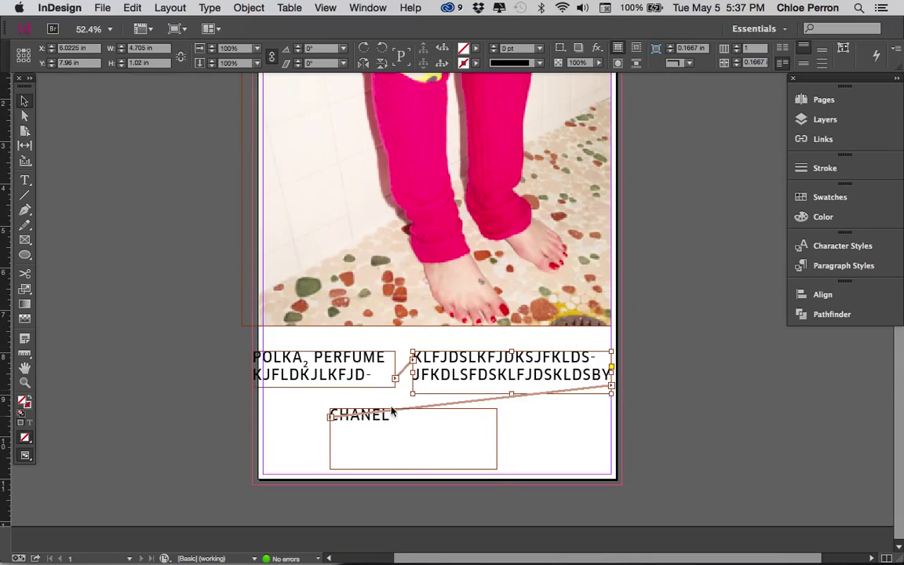
{"action": "left_click", "coordinate": [414, 421]}
{"action": "left_click", "coordinate": [429, 375]}
{"action": "key", "text": "Delete"}
{"action": "left_click", "coordinate": [375, 375]}
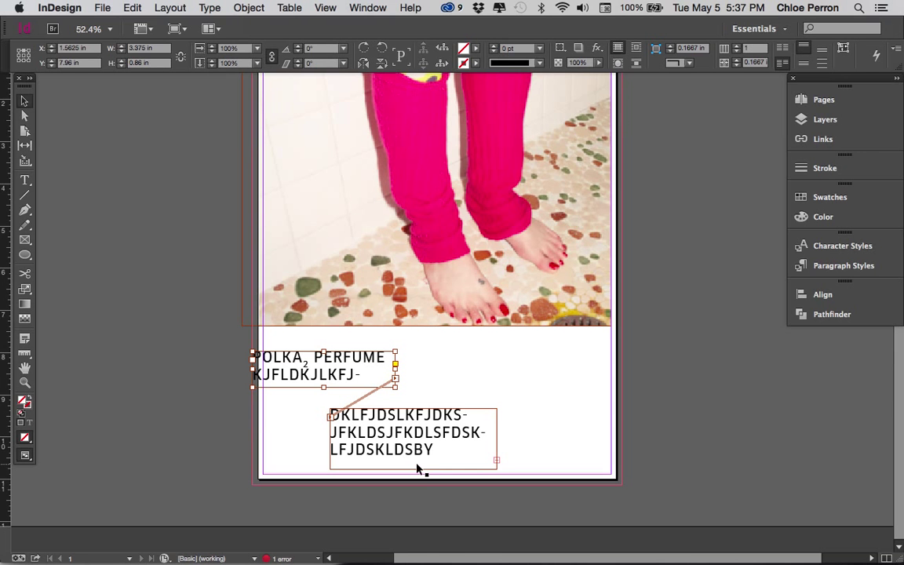
{"action": "key", "text": "super+Tab"}
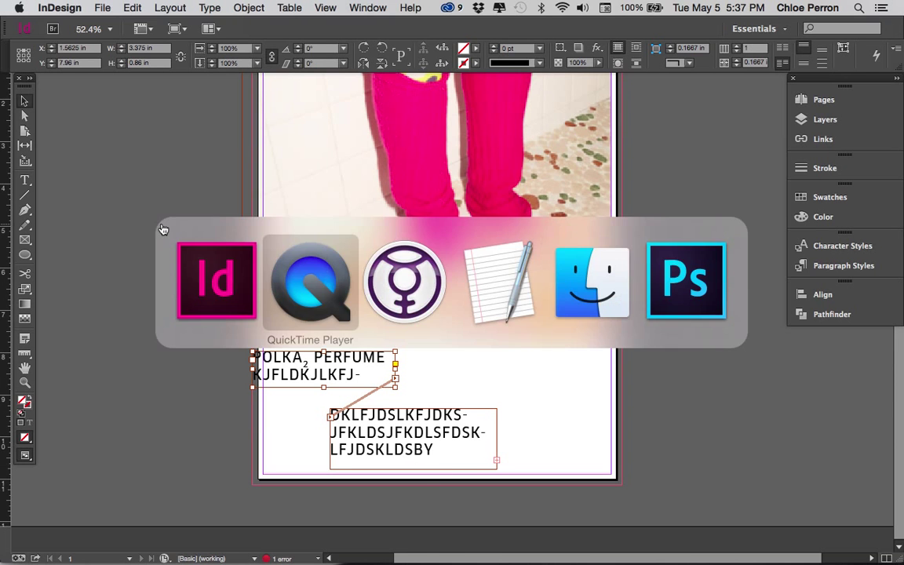